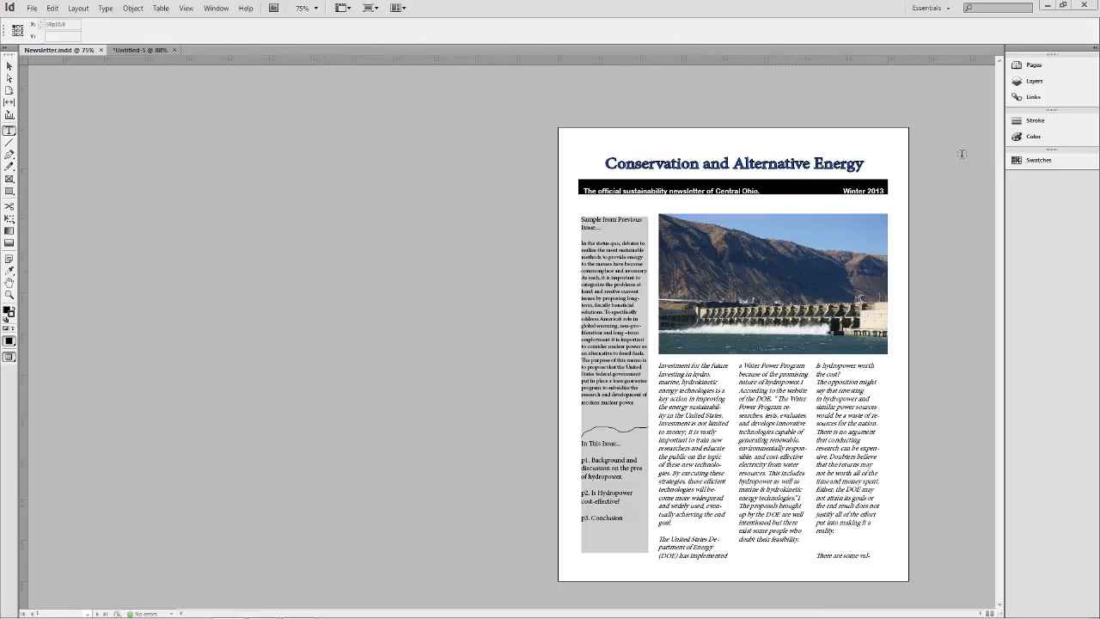
- Show the rulers and look through the finished newsletter's pages, returning to the front page
{"action": "key", "text": "ctrl+r"}
{"action": "scroll", "coordinate": [960, 208], "scroll_direction": "down", "scroll_amount": 2}
{"action": "scroll", "coordinate": [960, 208], "scroll_direction": "down", "scroll_amount": 11}
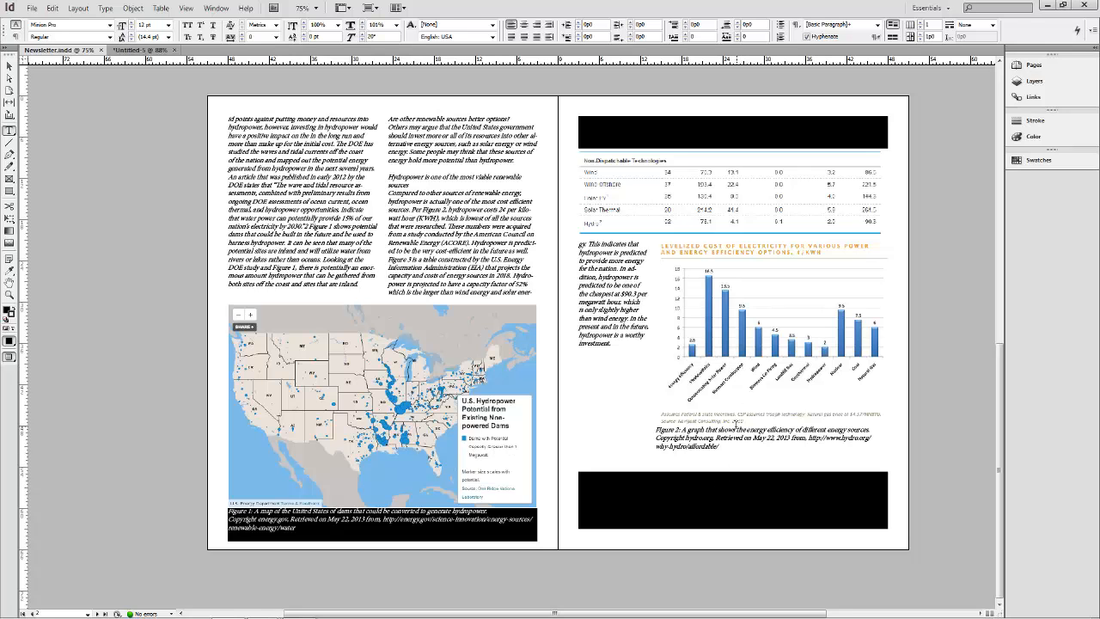
{"action": "scroll", "coordinate": [465, 334], "scroll_direction": "up", "scroll_amount": 11}
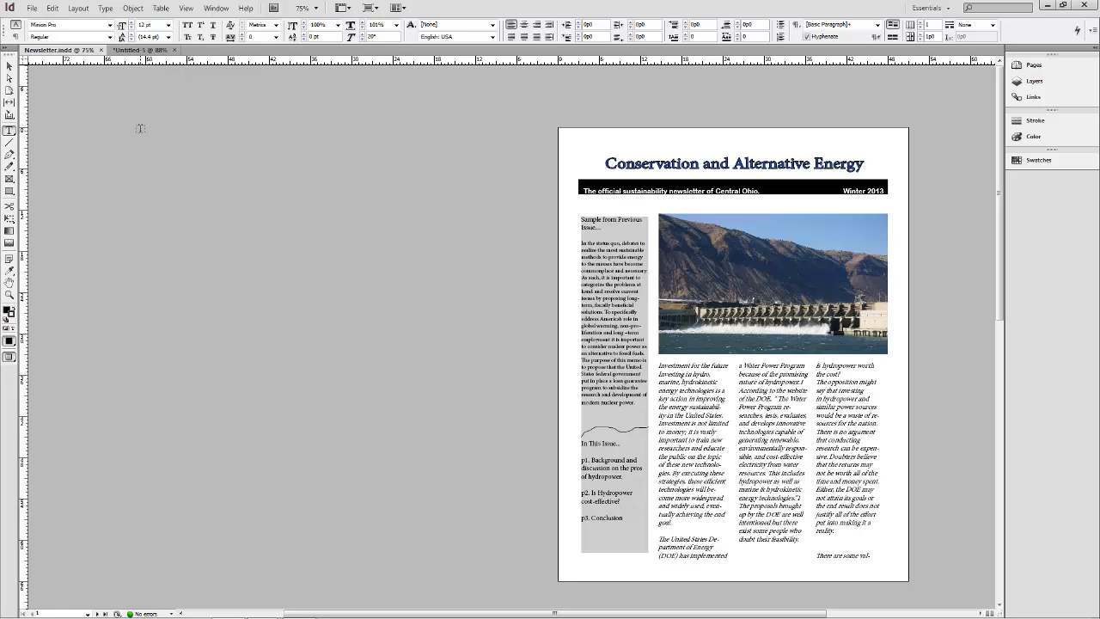
- Switch to the blank untitled three-column document and bring its first page into view
{"action": "left_click", "coordinate": [142, 50]}
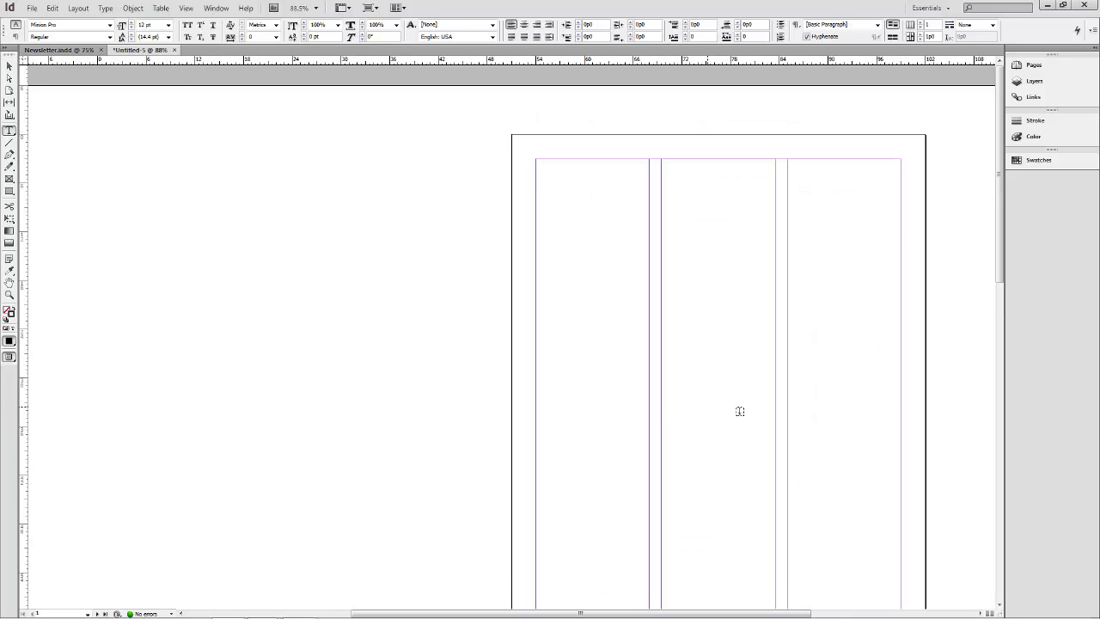
{"action": "scroll", "coordinate": [731, 413], "scroll_direction": "down", "scroll_amount": 5}
{"action": "scroll", "coordinate": [715, 439], "scroll_direction": "up", "scroll_amount": 4}
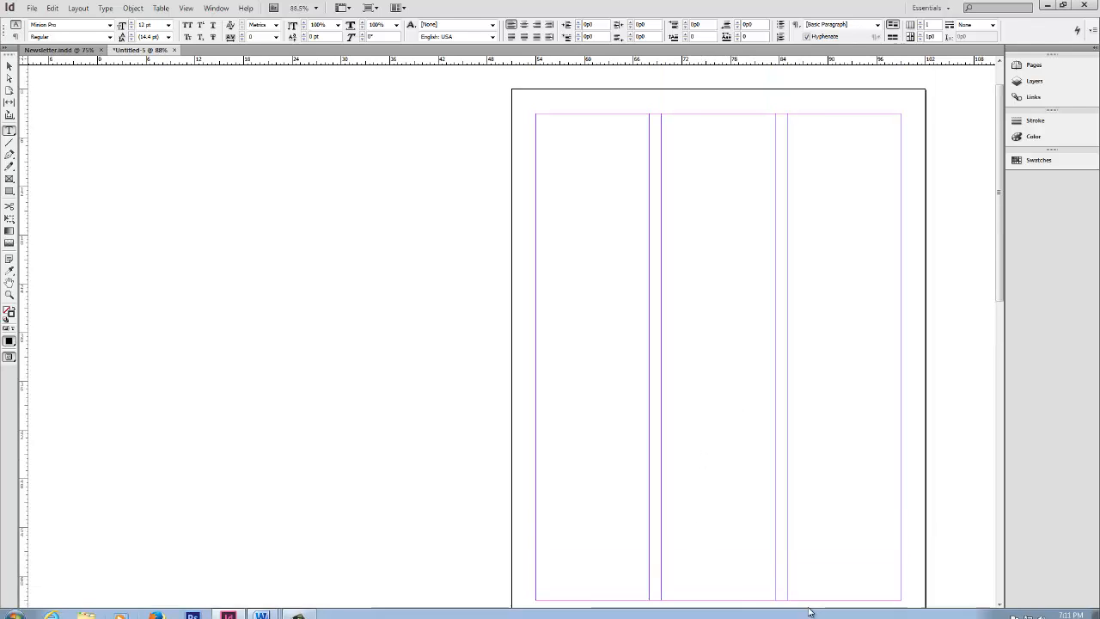
{"action": "left_click_drag", "start_coordinate": [802, 614], "coordinate": [870, 614]}
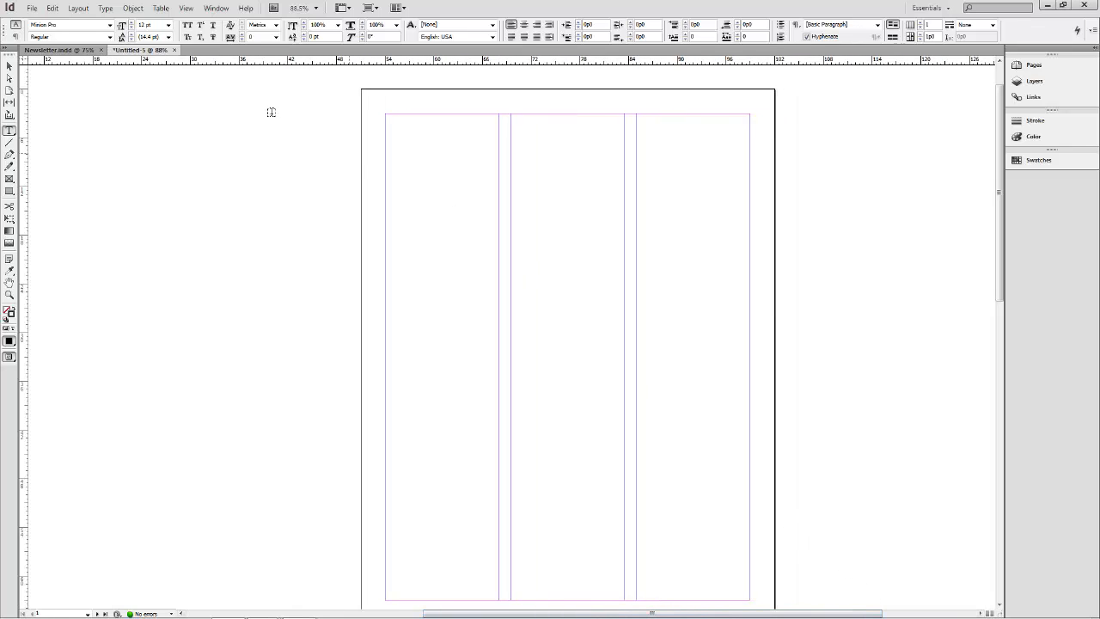
{"action": "left_click", "coordinate": [10, 66]}
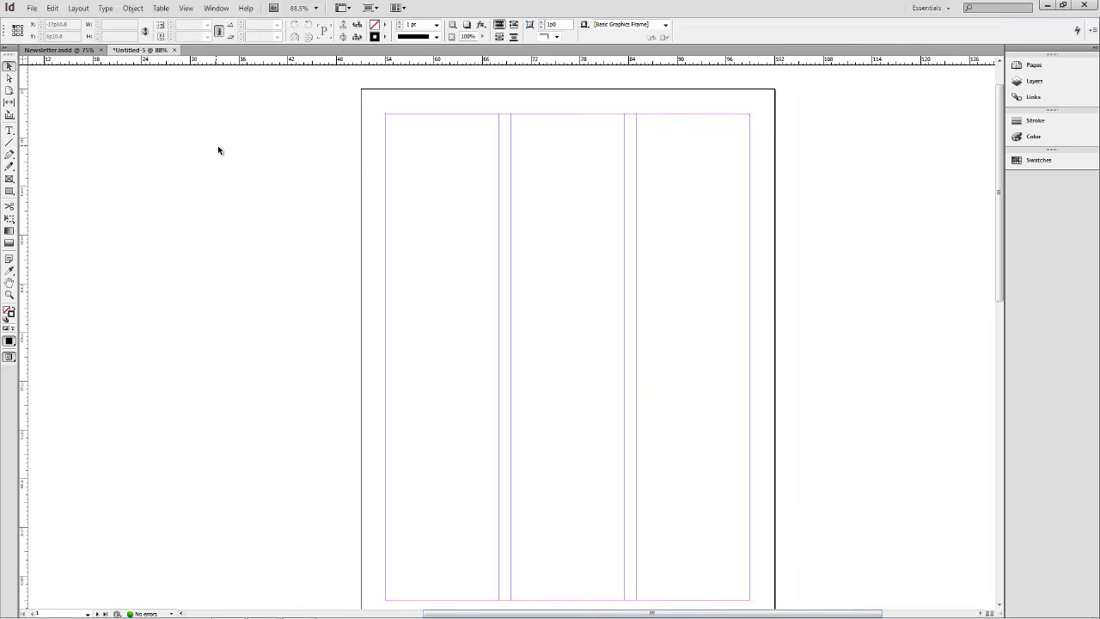
{"action": "left_click", "coordinate": [9, 131]}
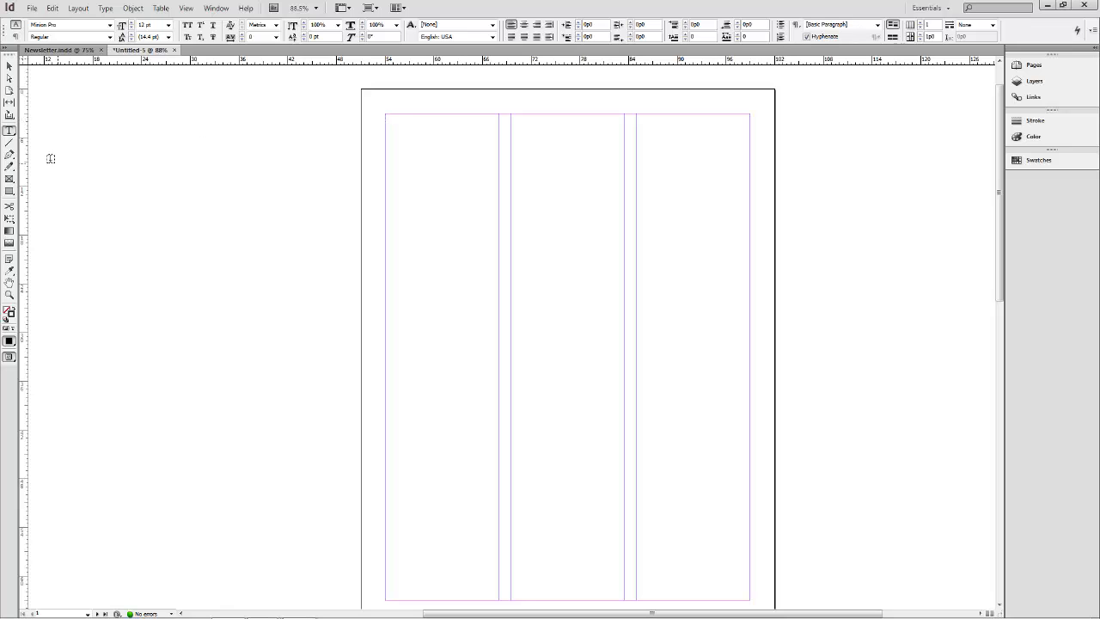
{"action": "left_click_drag", "start_coordinate": [385, 148], "coordinate": [665, 221]}
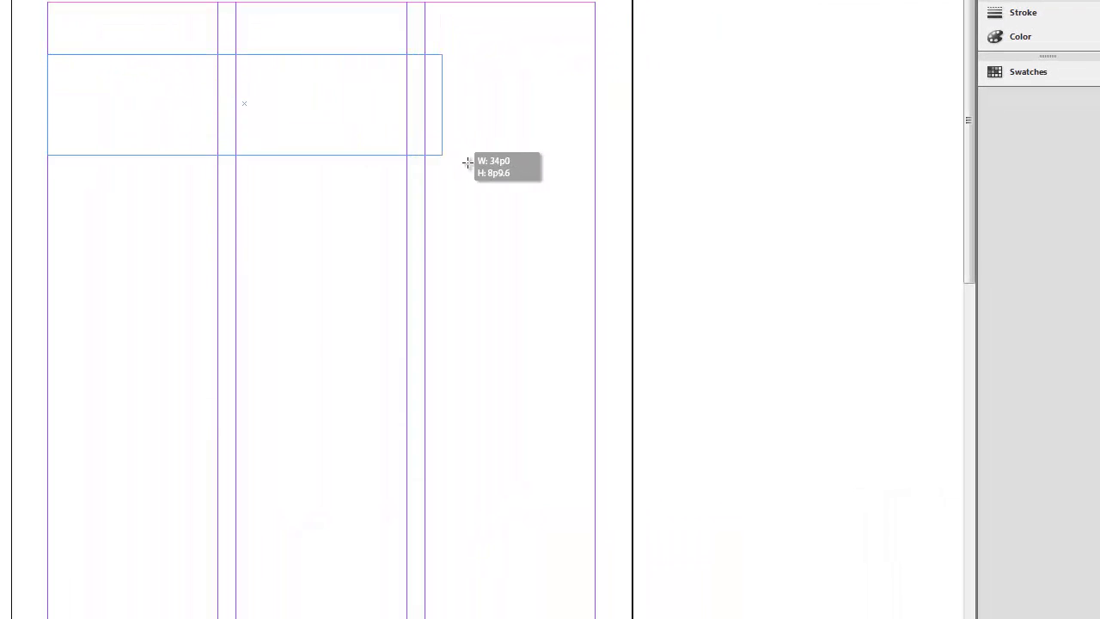
{"action": "left_click_drag", "start_coordinate": [468, 163], "coordinate": [595, 172]}
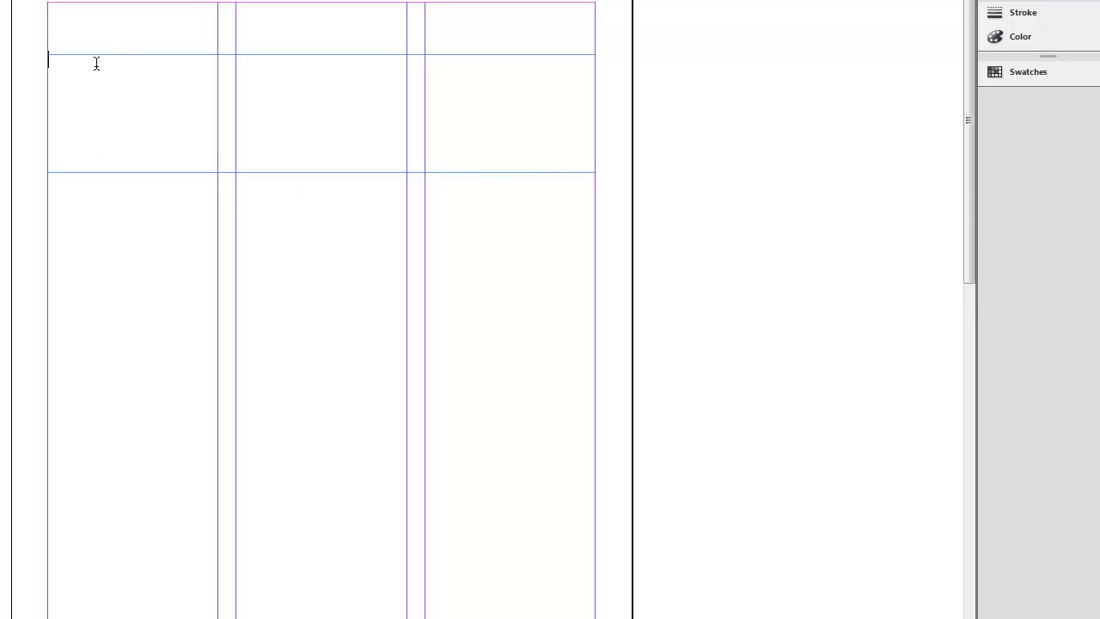
{"action": "key", "text": "ctrl+z"}
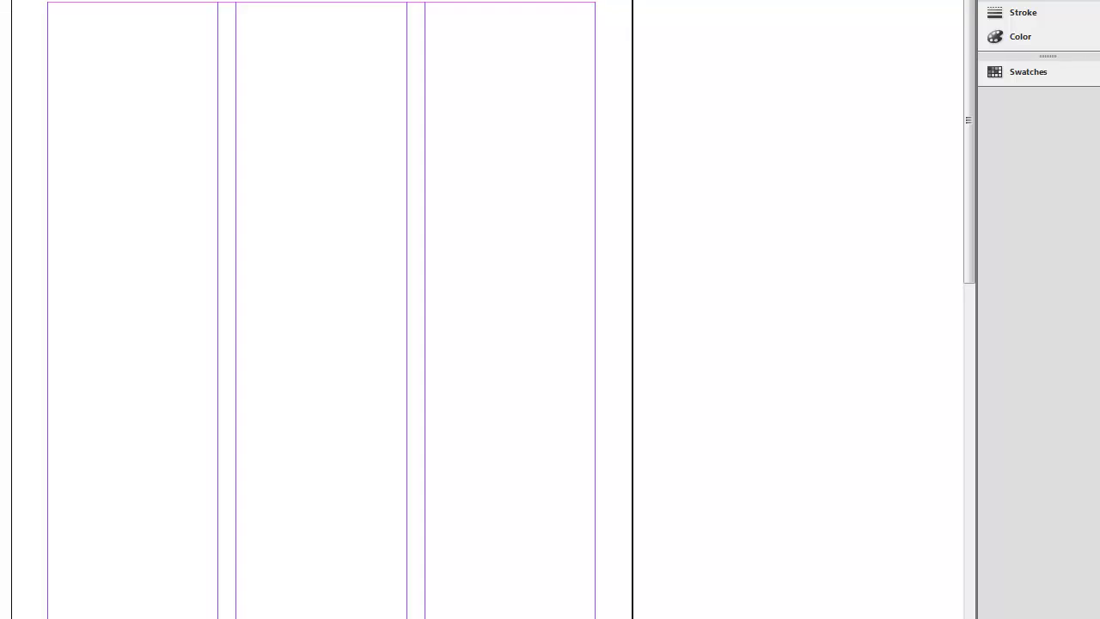
- Draw a rectangle frame about 45p0 by 7p4 across the three columns just below the top margin and fill it with black
{"action": "key", "text": "f"}
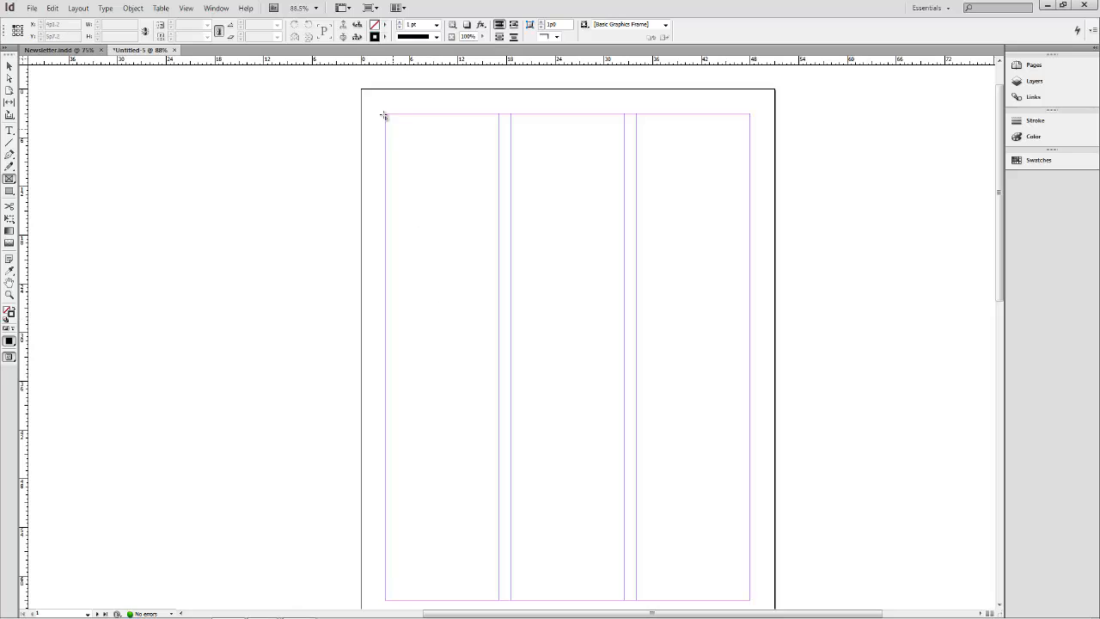
{"action": "left_click_drag", "start_coordinate": [385, 132], "coordinate": [751, 191]}
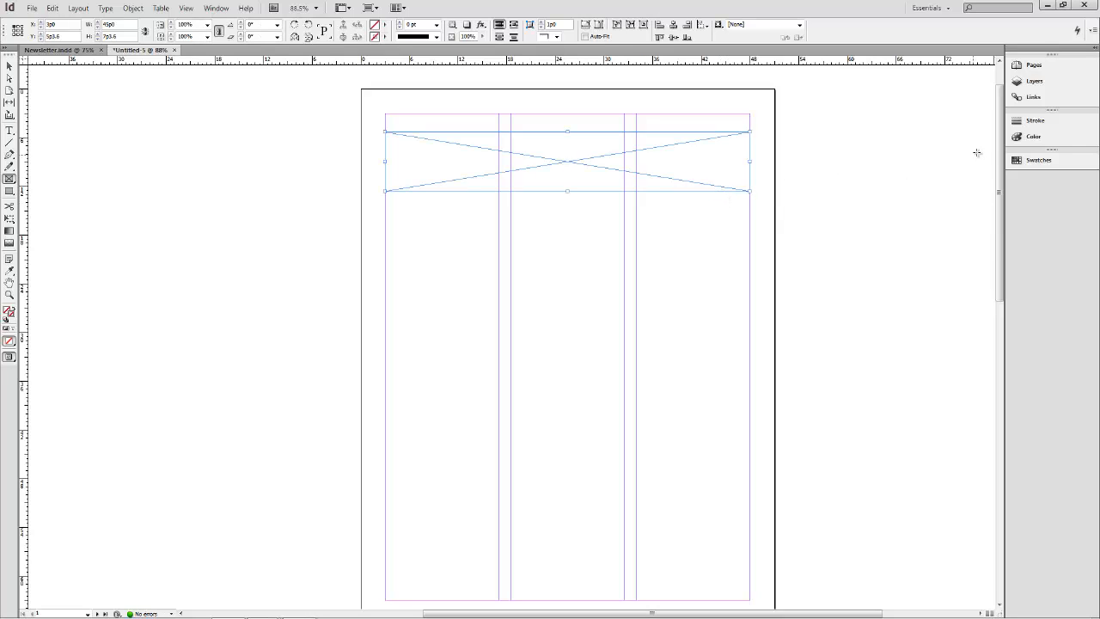
{"action": "left_click", "coordinate": [1024, 139]}
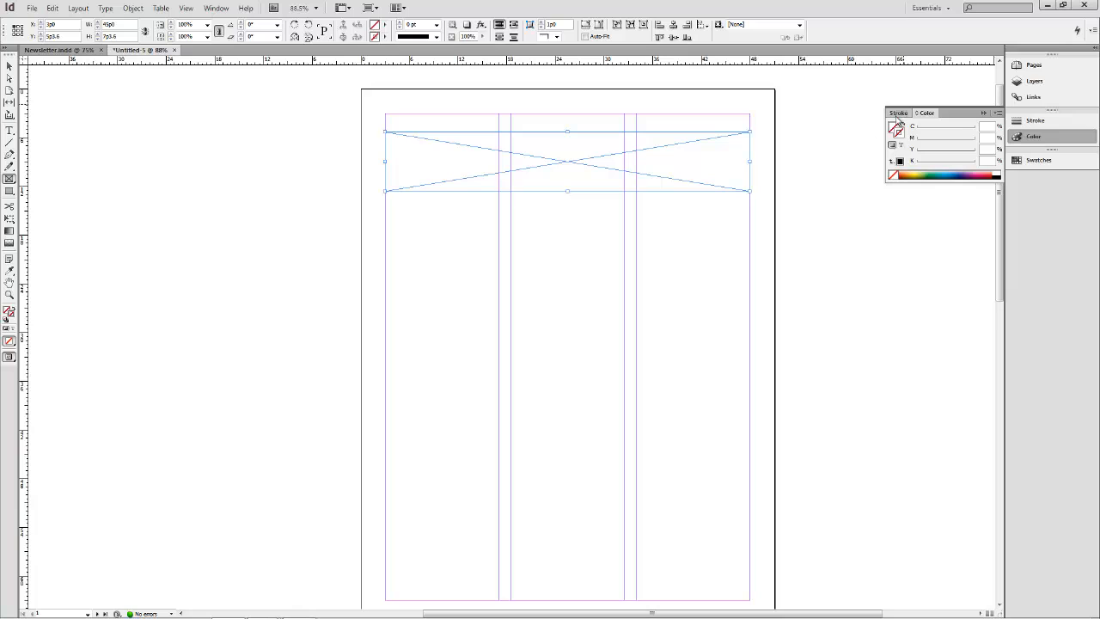
{"action": "left_click", "coordinate": [998, 176]}
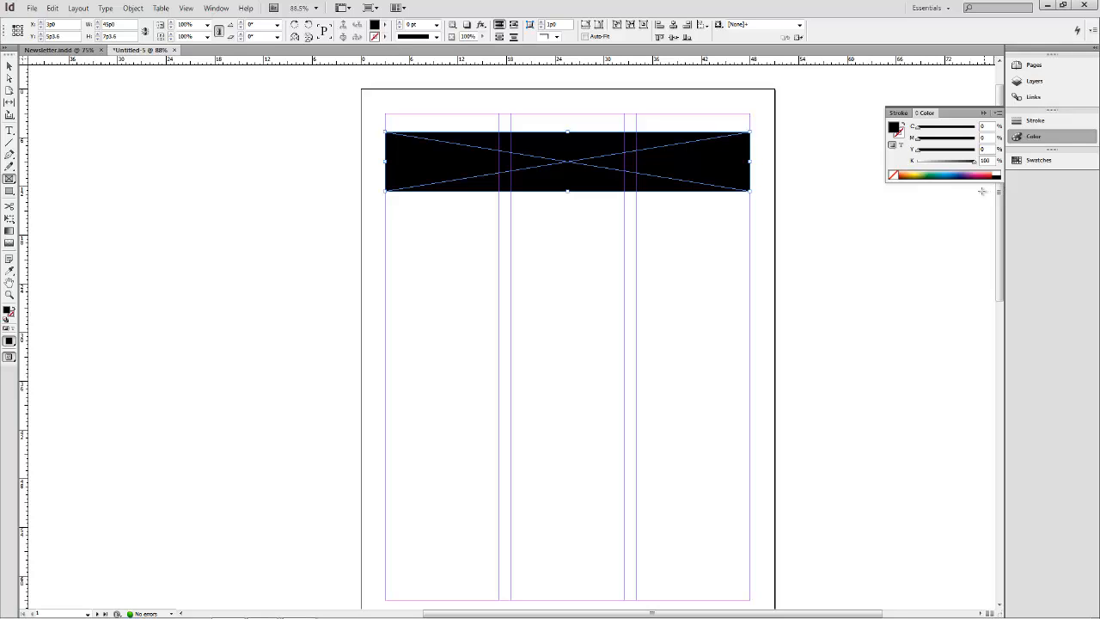
{"action": "left_click", "coordinate": [985, 113]}
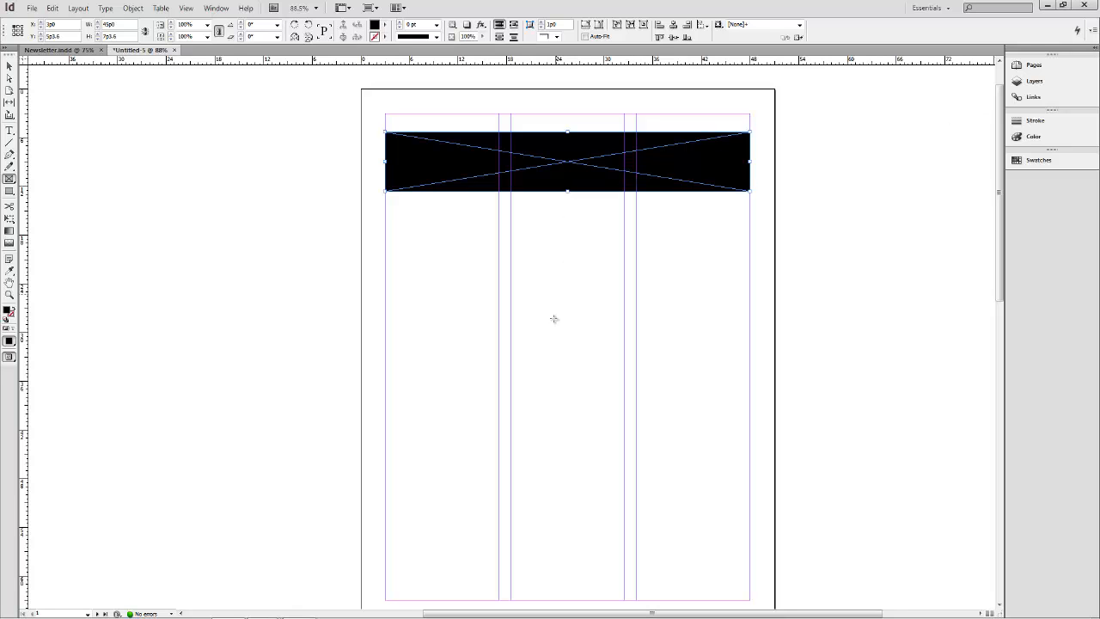
- Check the header bar in Newsletter.indd, then shrink the black rectangle in the untitled document to a similarly thin, full-width band
{"action": "left_click", "coordinate": [60, 50]}
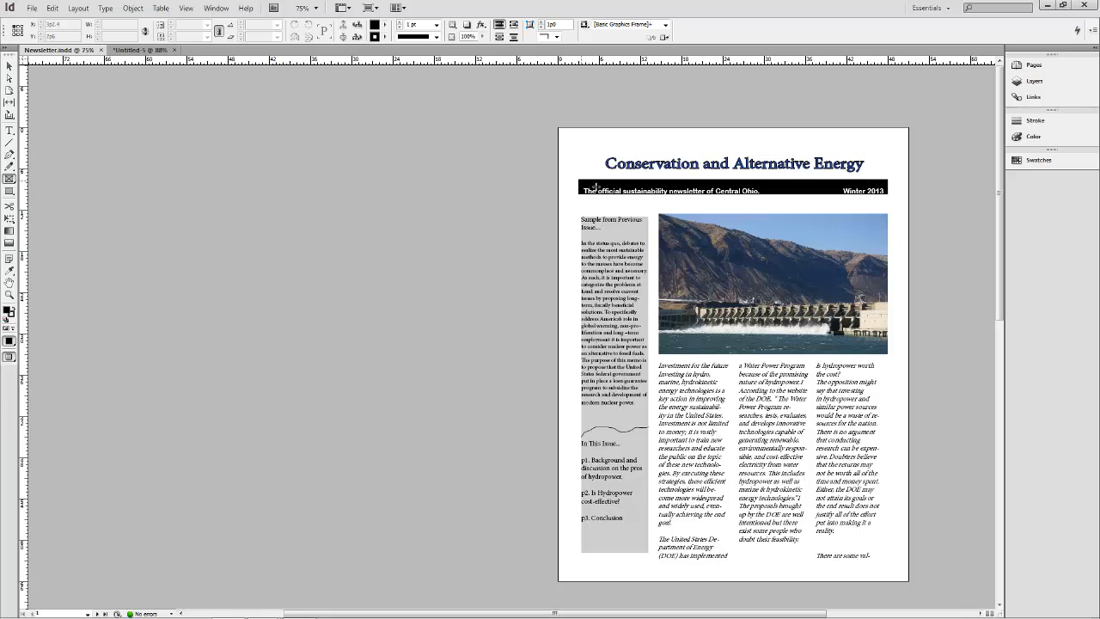
{"action": "left_click", "coordinate": [160, 52]}
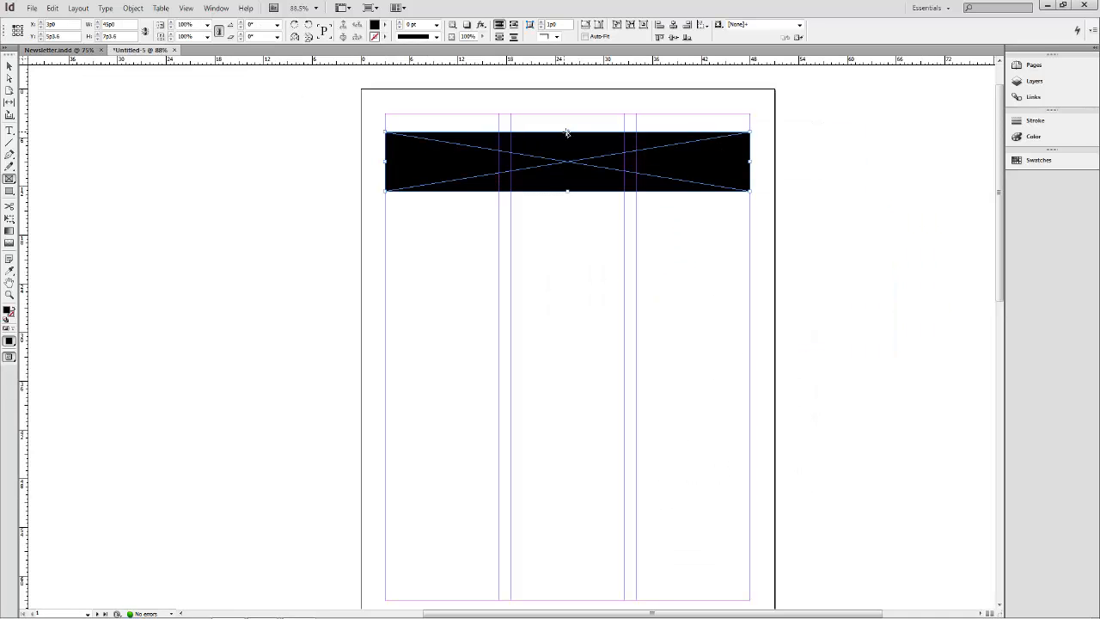
{"action": "left_click", "coordinate": [10, 67]}
{"action": "left_click_drag", "start_coordinate": [568, 131], "coordinate": [566, 163]}
{"action": "left_click", "coordinate": [823, 229]}
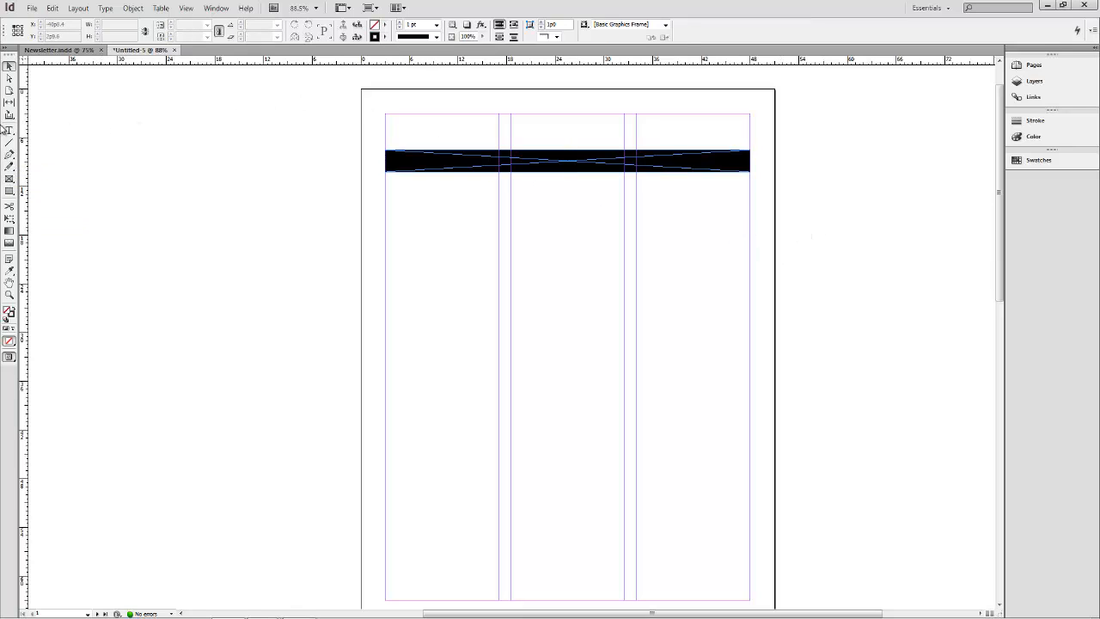
- Add a text frame across the columns above the black bar with the centred title "Conservation and Alternative Energy"
{"action": "left_click", "coordinate": [9, 130]}
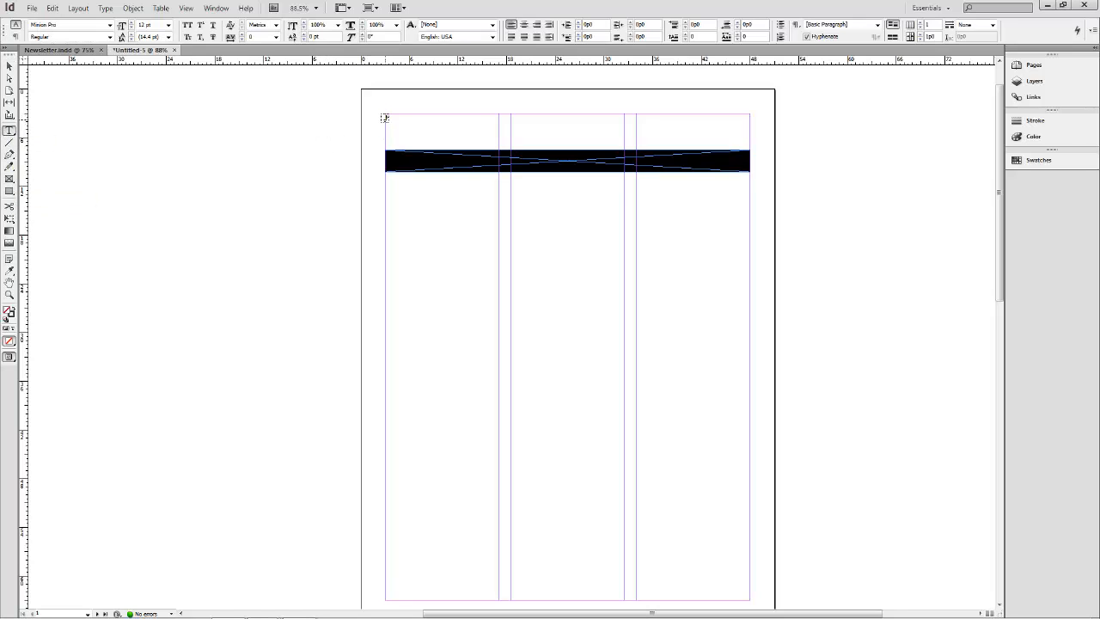
{"action": "left_click_drag", "start_coordinate": [387, 118], "coordinate": [748, 148]}
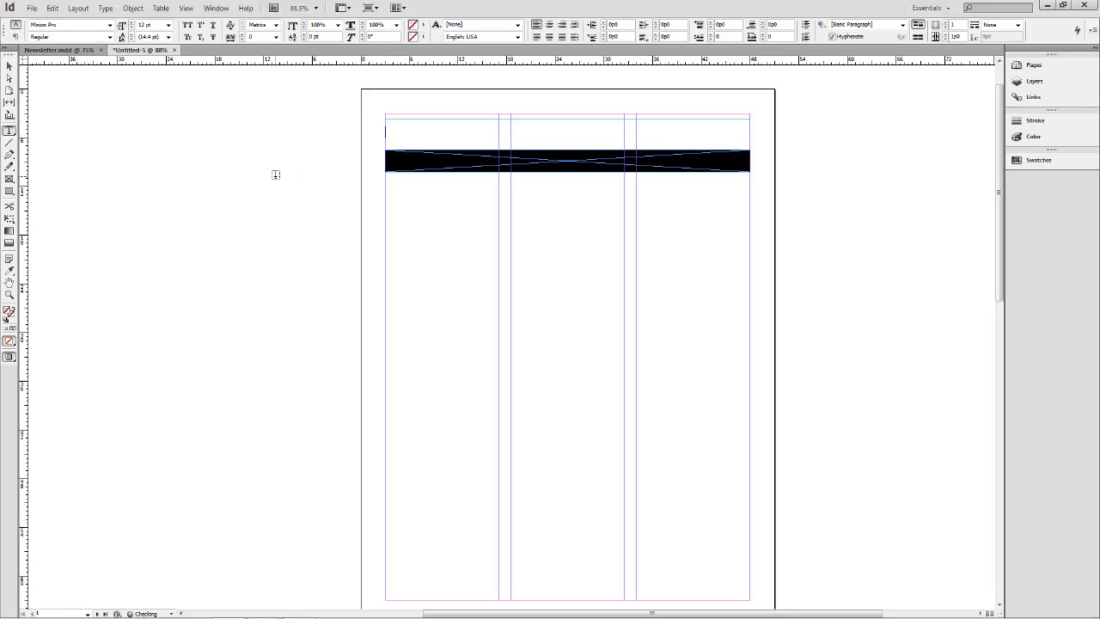
{"action": "left_click", "coordinate": [549, 25]}
{"action": "type", "text": "Conservation and AI"}
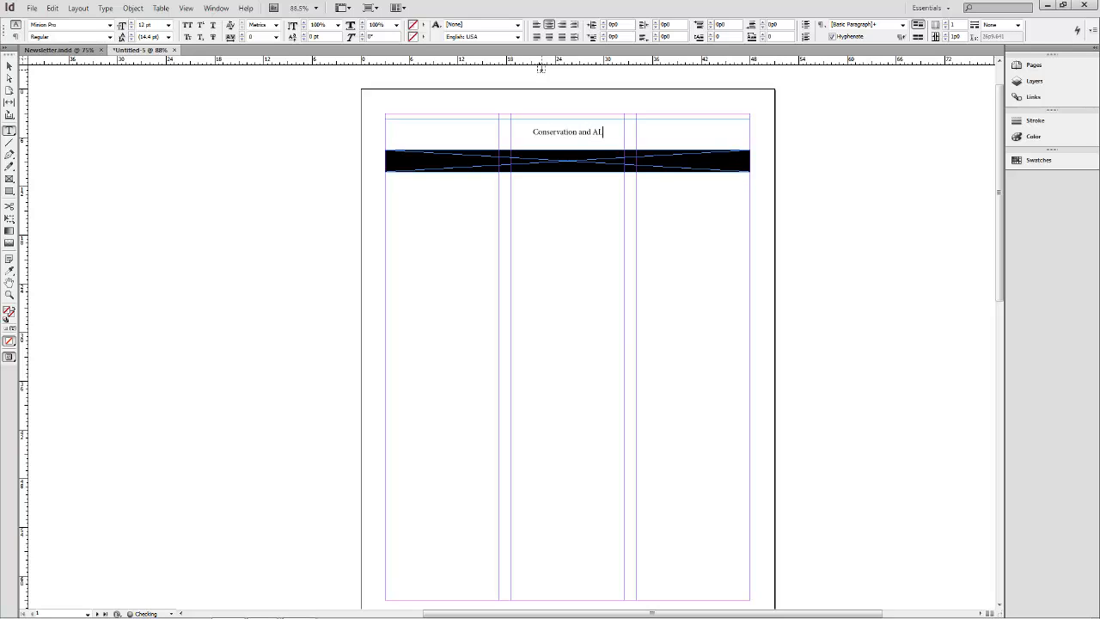
{"action": "type", "text": "ternative Energy"}
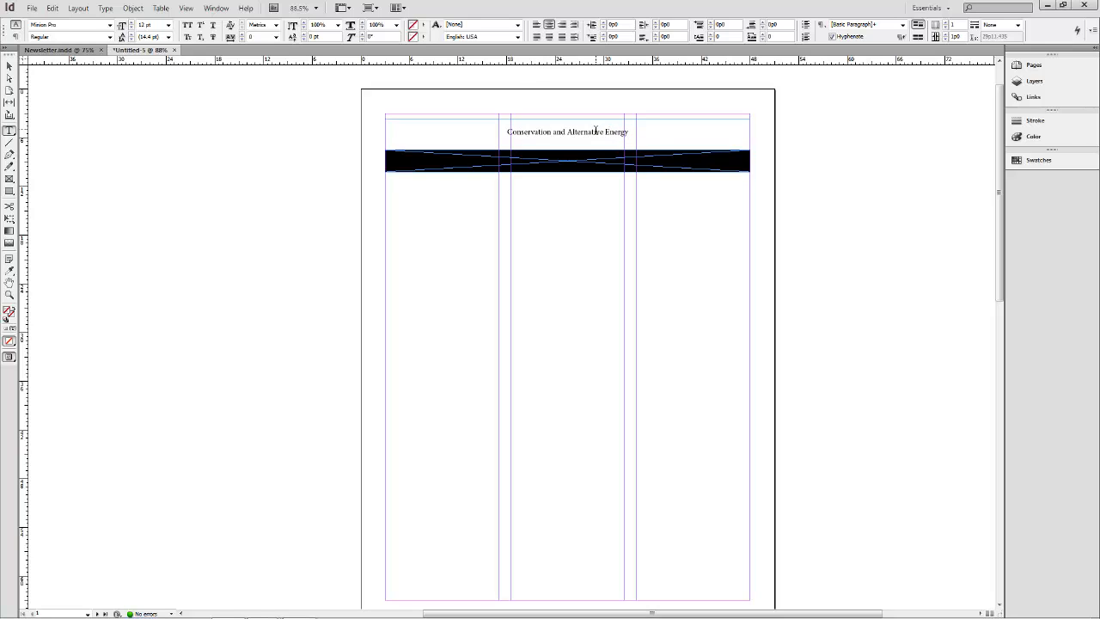
- Set the title "Conservation and Alternative Energy" to a font size of 24 pt
{"action": "triple_click", "coordinate": [596, 130]}
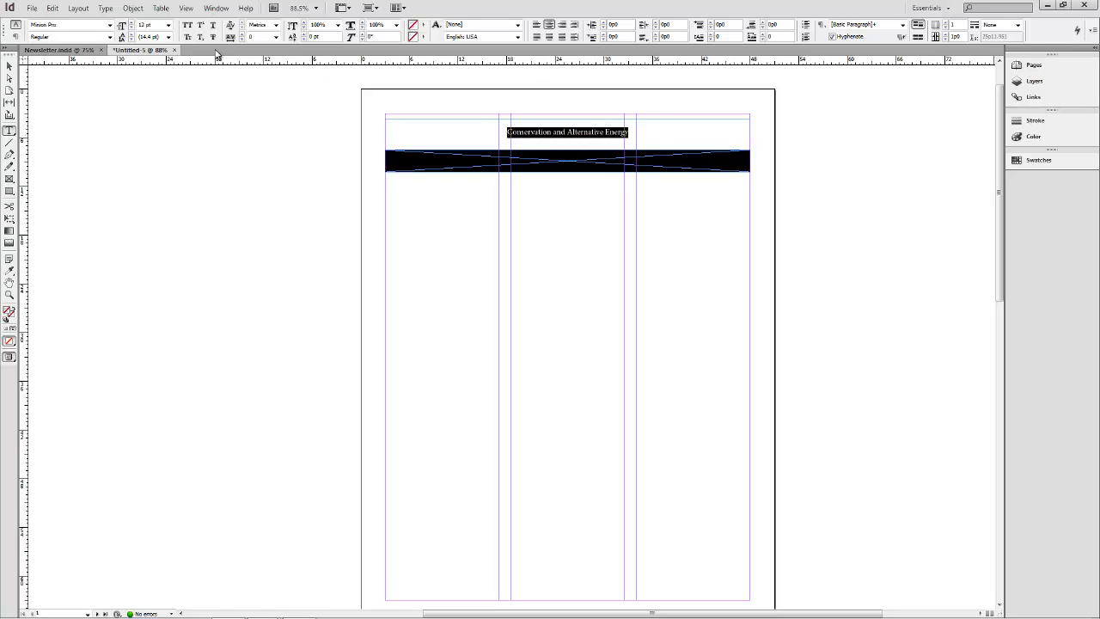
{"action": "left_click", "coordinate": [111, 25]}
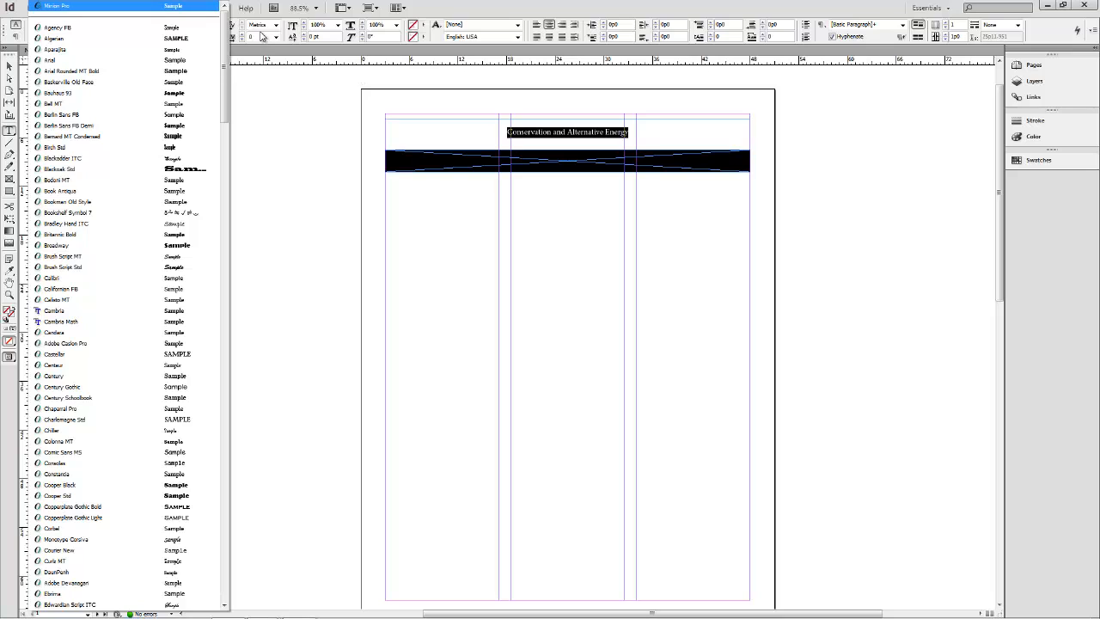
{"action": "left_click", "coordinate": [281, 68]}
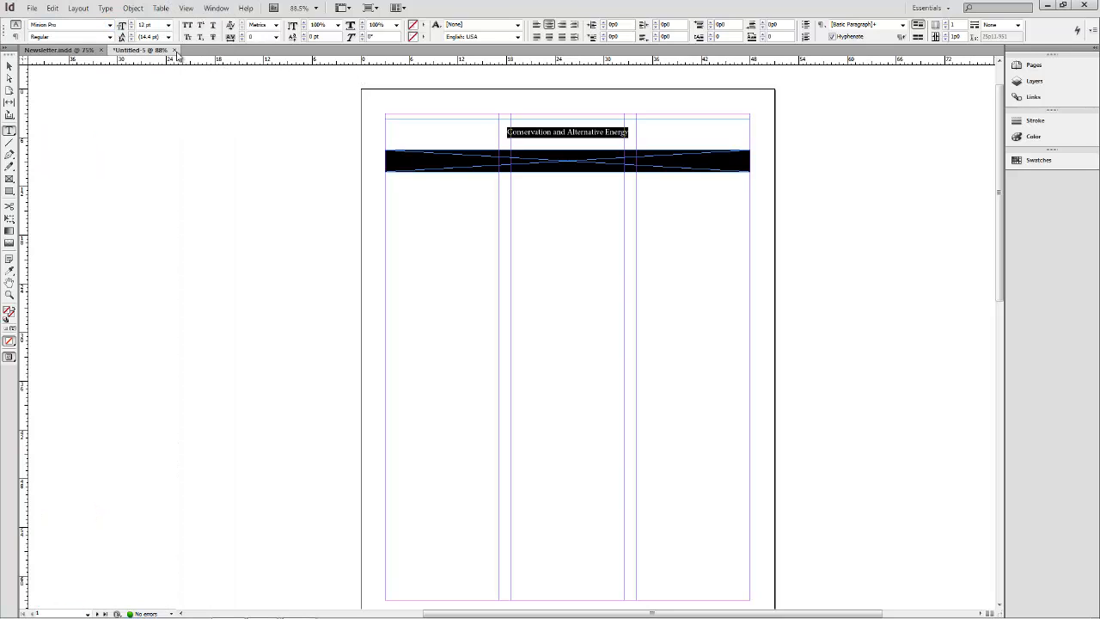
{"action": "left_click", "coordinate": [169, 25]}
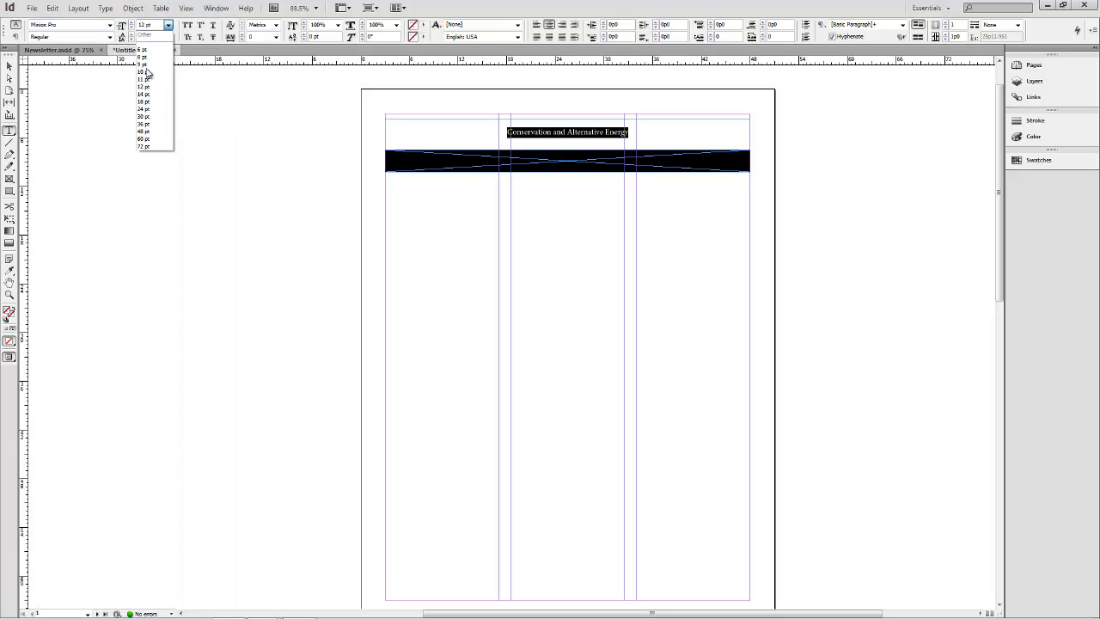
{"action": "left_click", "coordinate": [144, 109]}
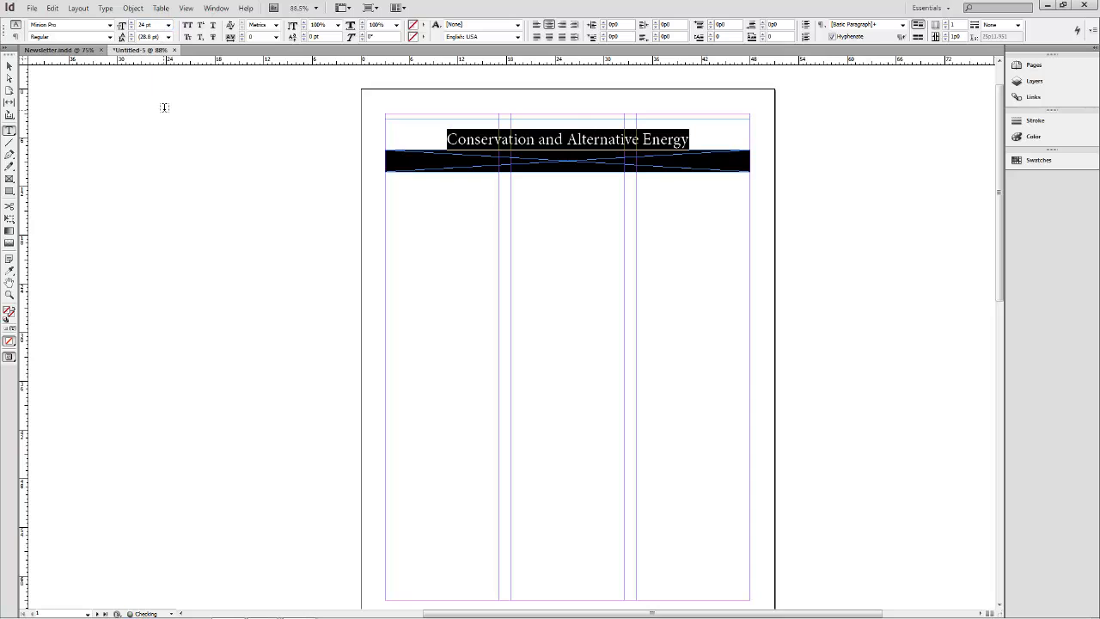
{"action": "left_click", "coordinate": [906, 232]}
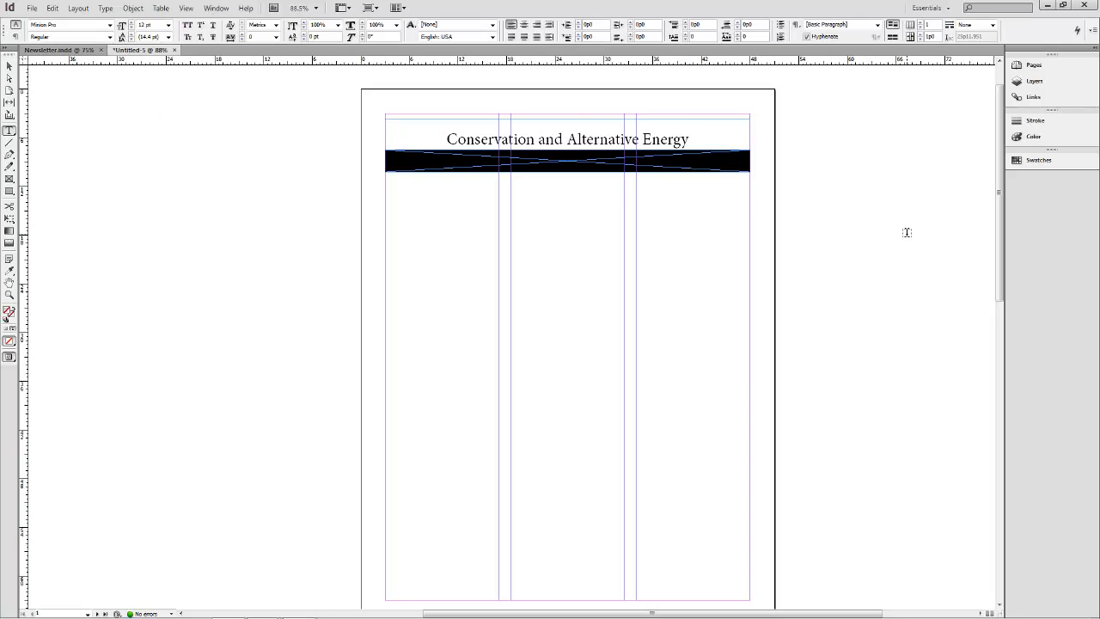
- Fill the title text with blue from the colour spectrum, about C 75, M 47, Y 0, K 0
{"action": "triple_click", "coordinate": [638, 138]}
{"action": "left_click", "coordinate": [1043, 138]}
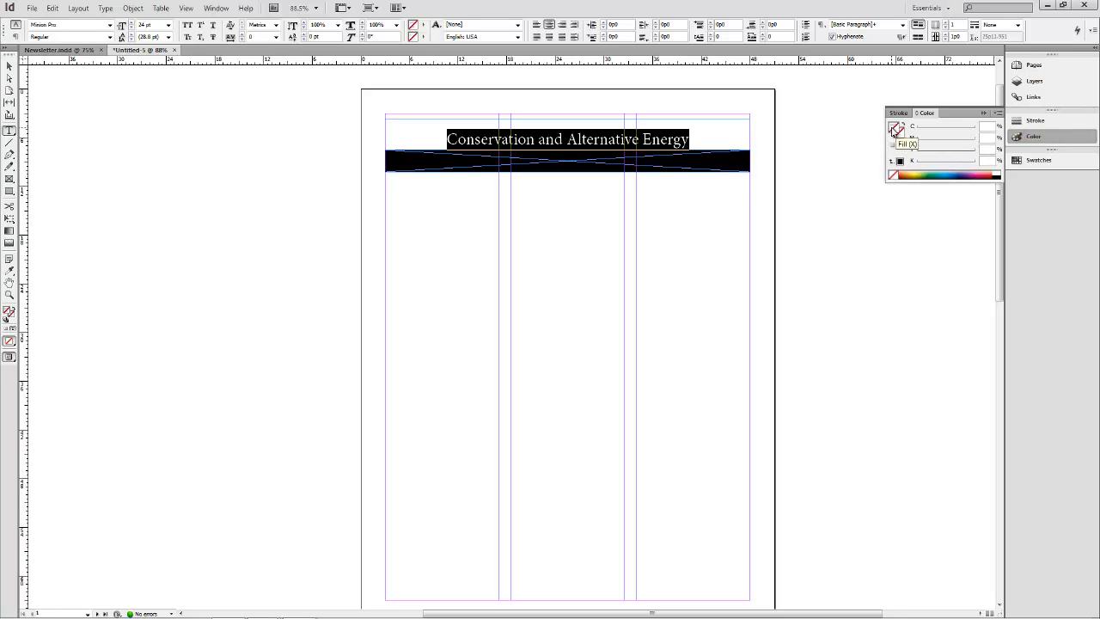
{"action": "left_click", "coordinate": [900, 132]}
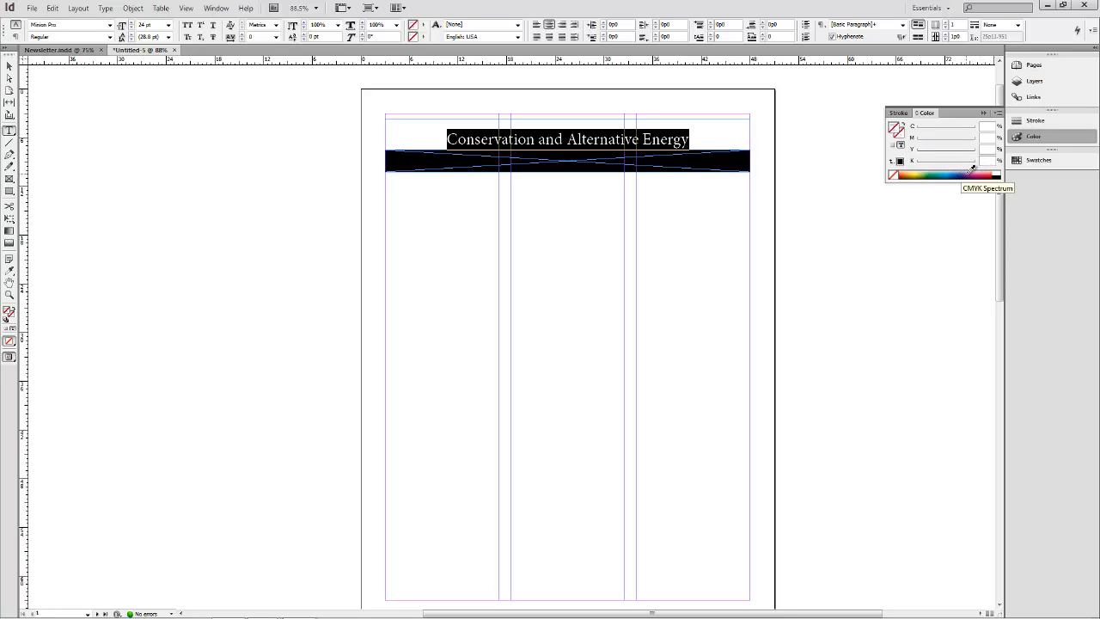
{"action": "left_click_drag", "start_coordinate": [972, 168], "coordinate": [960, 170]}
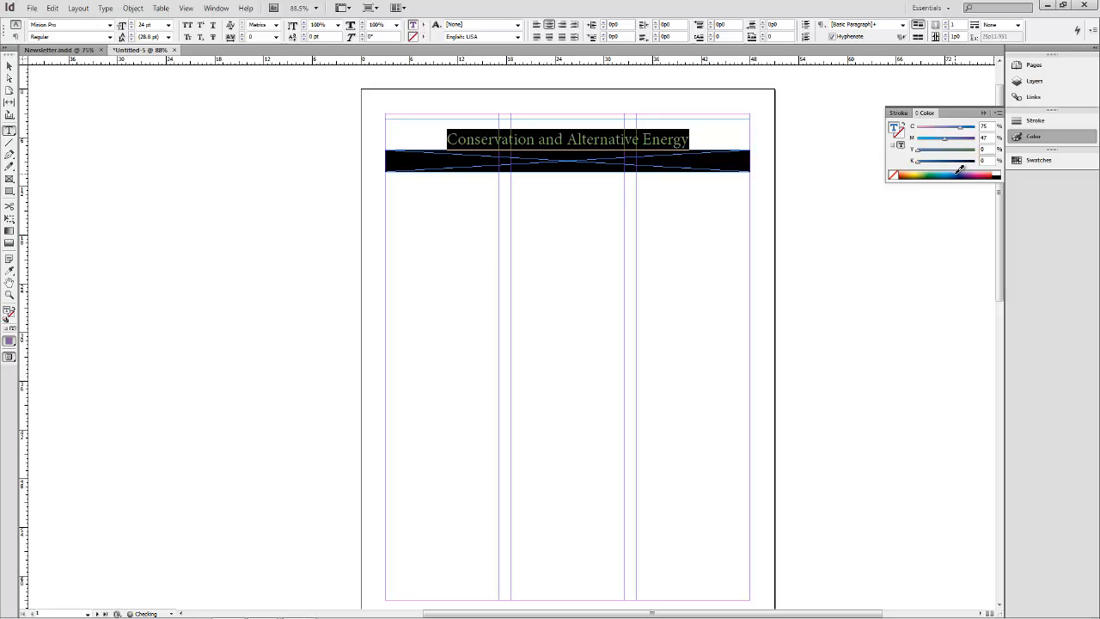
{"action": "left_click", "coordinate": [908, 228]}
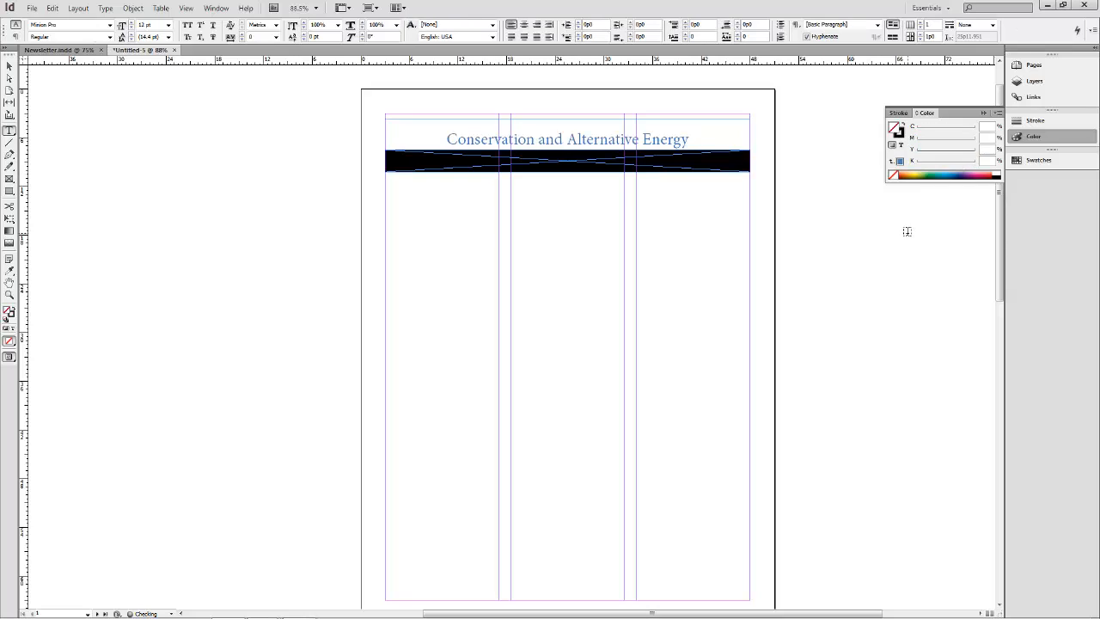
- Give the title text a black stroke and deselect it
{"action": "triple_click", "coordinate": [664, 140]}
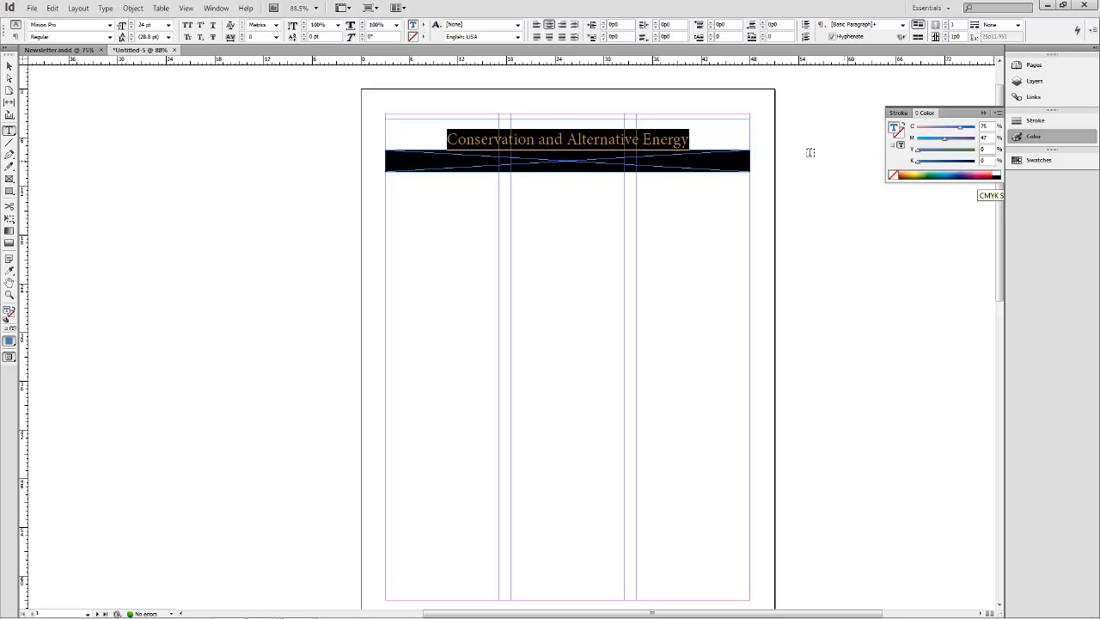
{"action": "left_click", "coordinate": [900, 141]}
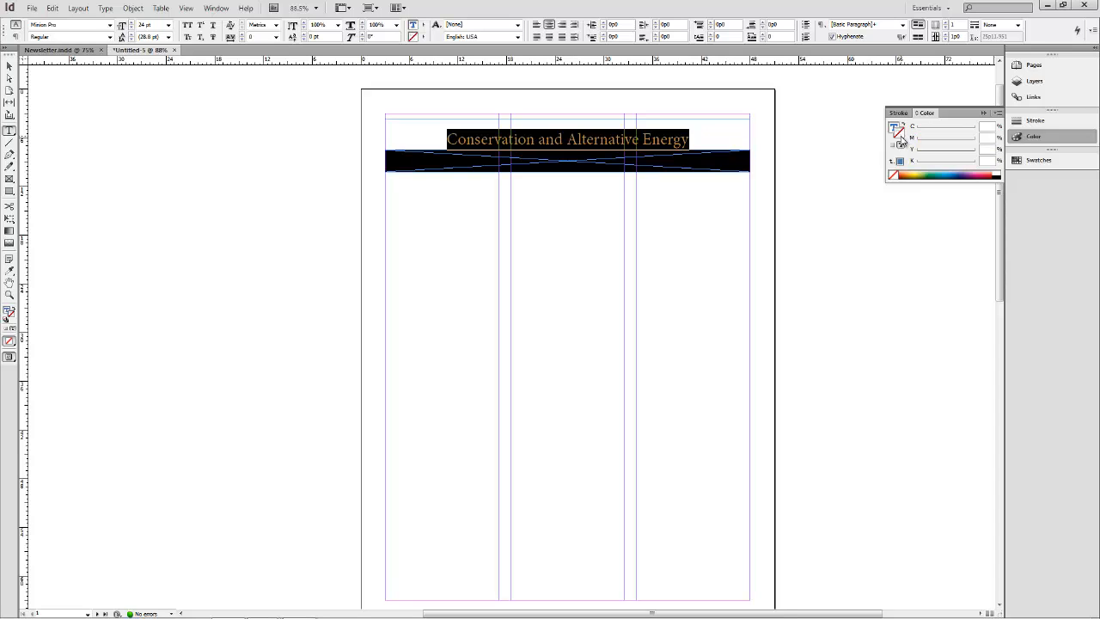
{"action": "left_click", "coordinate": [1002, 172]}
{"action": "left_click", "coordinate": [979, 216]}
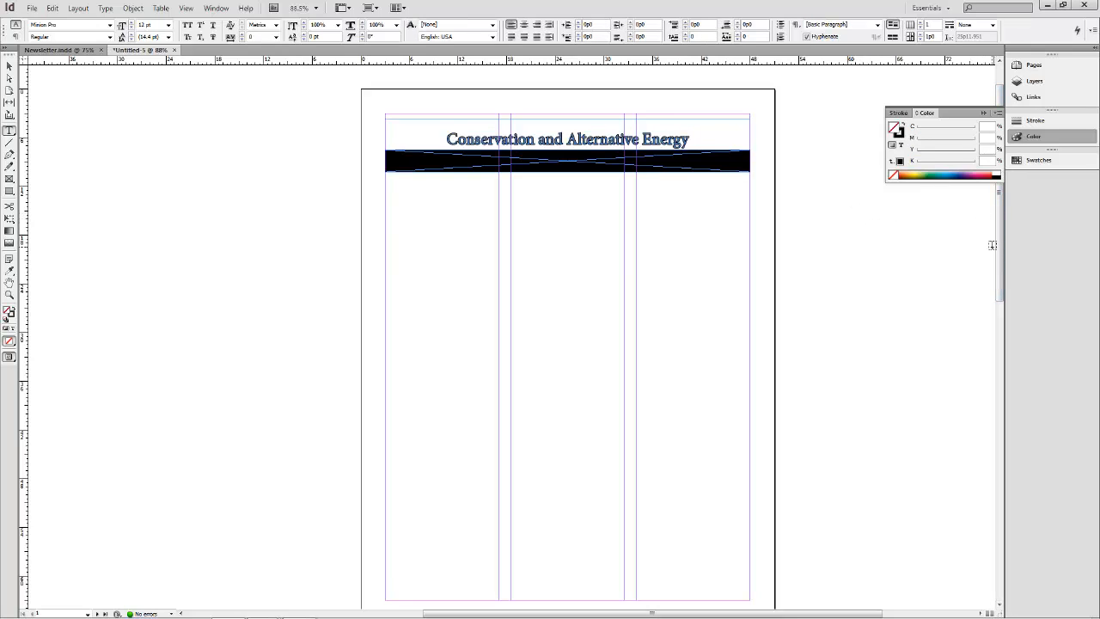
- Compare the new header with the sample newsletter, checking the text in its black bar, and return to the untitled document
{"action": "left_click", "coordinate": [91, 51]}
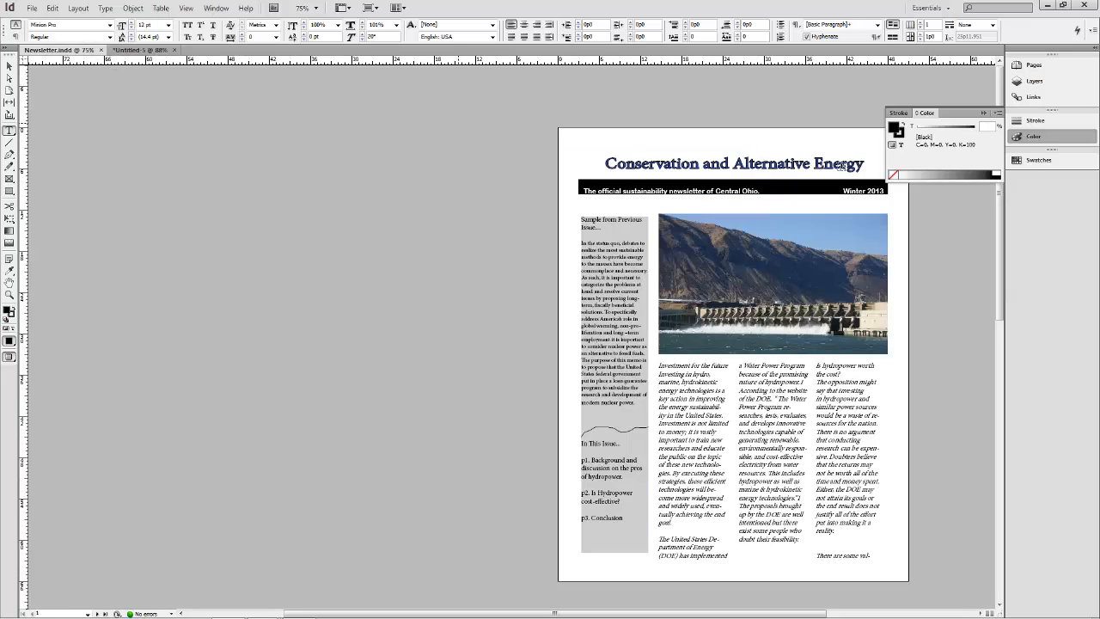
{"action": "left_click", "coordinate": [151, 50]}
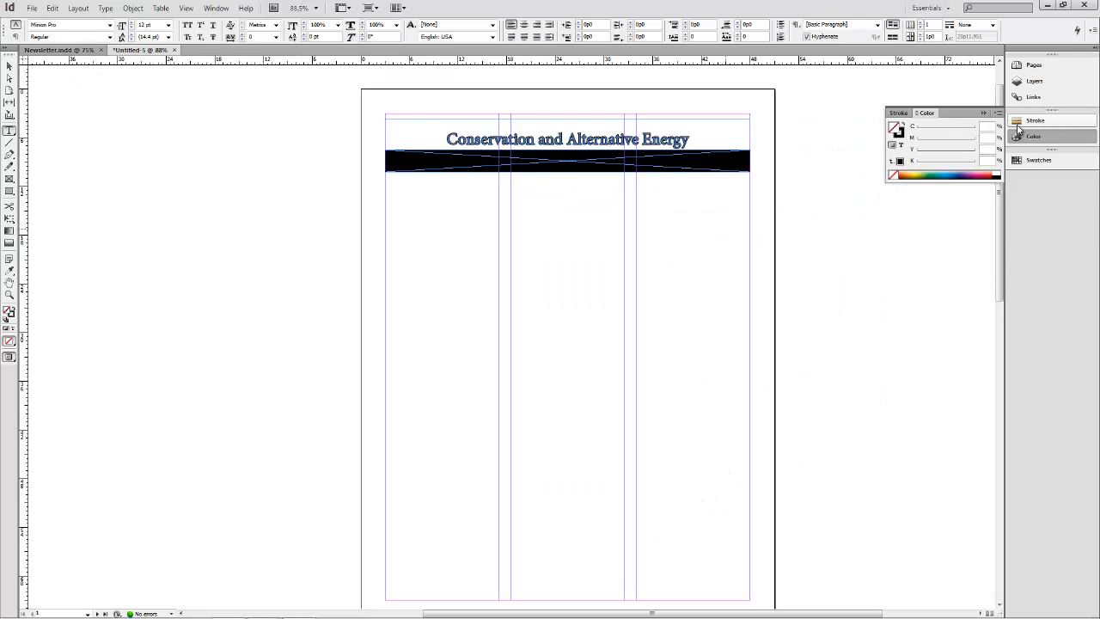
{"action": "left_click", "coordinate": [985, 113]}
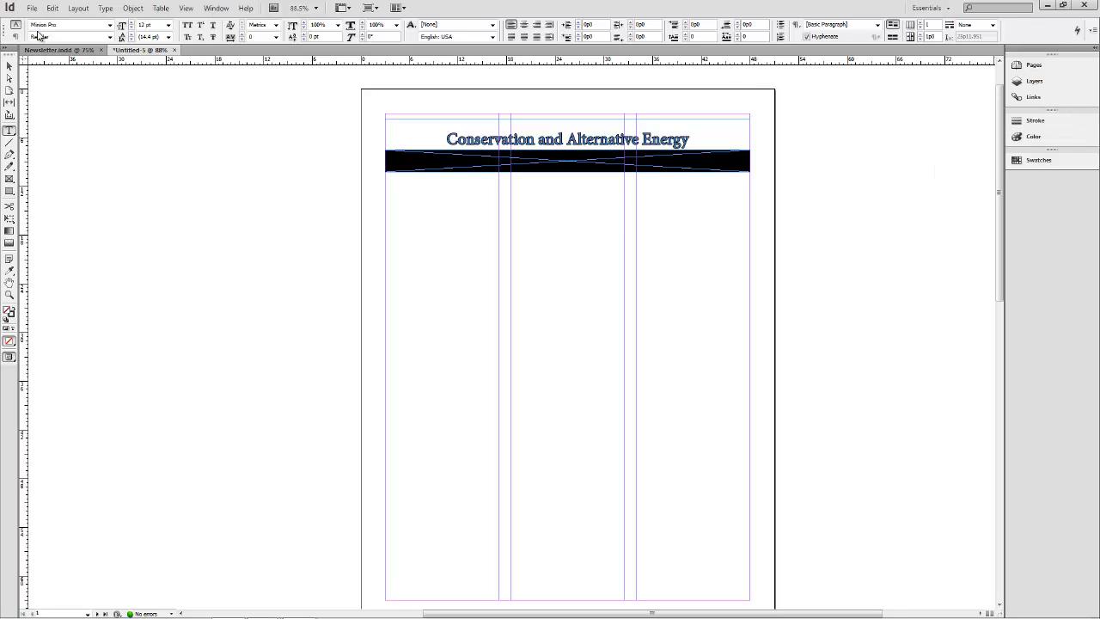
{"action": "left_click", "coordinate": [67, 51]}
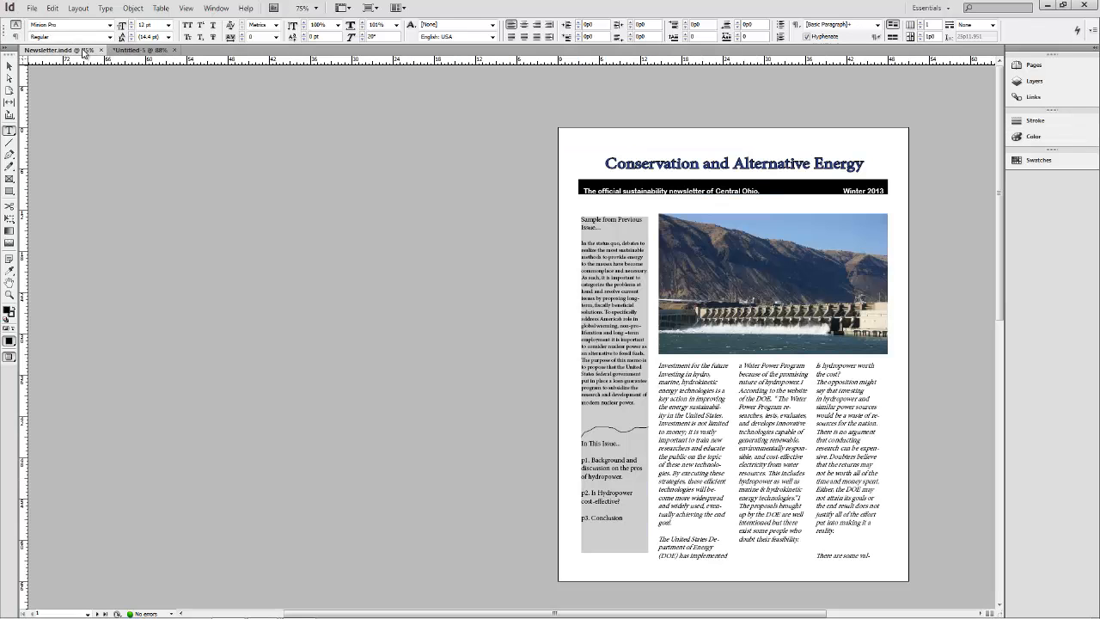
{"action": "left_click", "coordinate": [145, 51]}
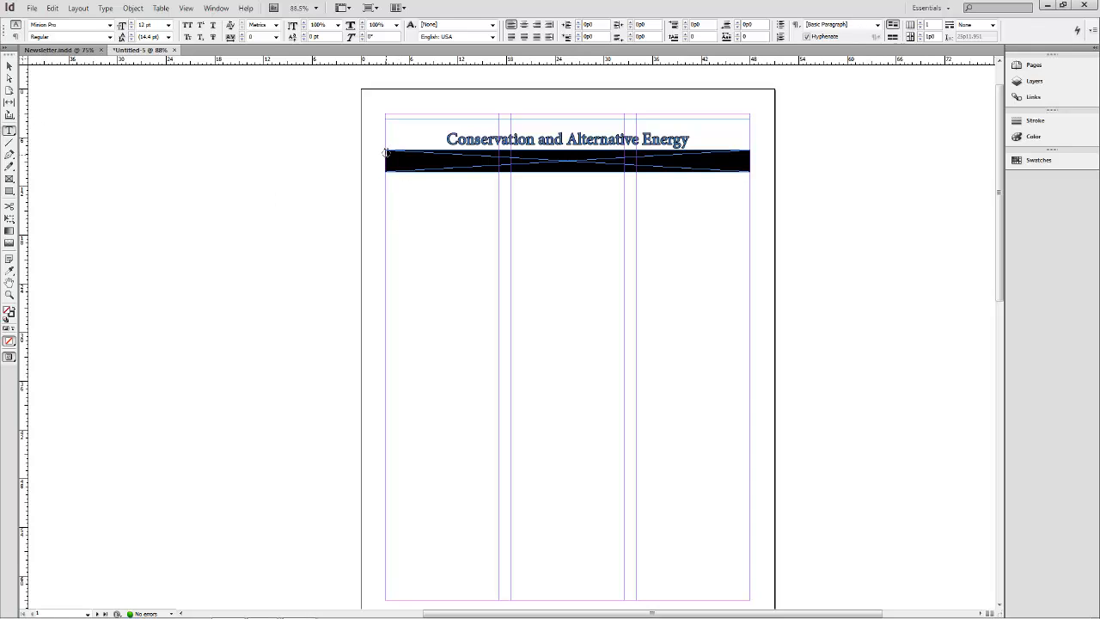
- Draw an empty text frame over the black header bar and set its text fill to white using a 0% black tint
{"action": "left_click_drag", "start_coordinate": [387, 153], "coordinate": [751, 173]}
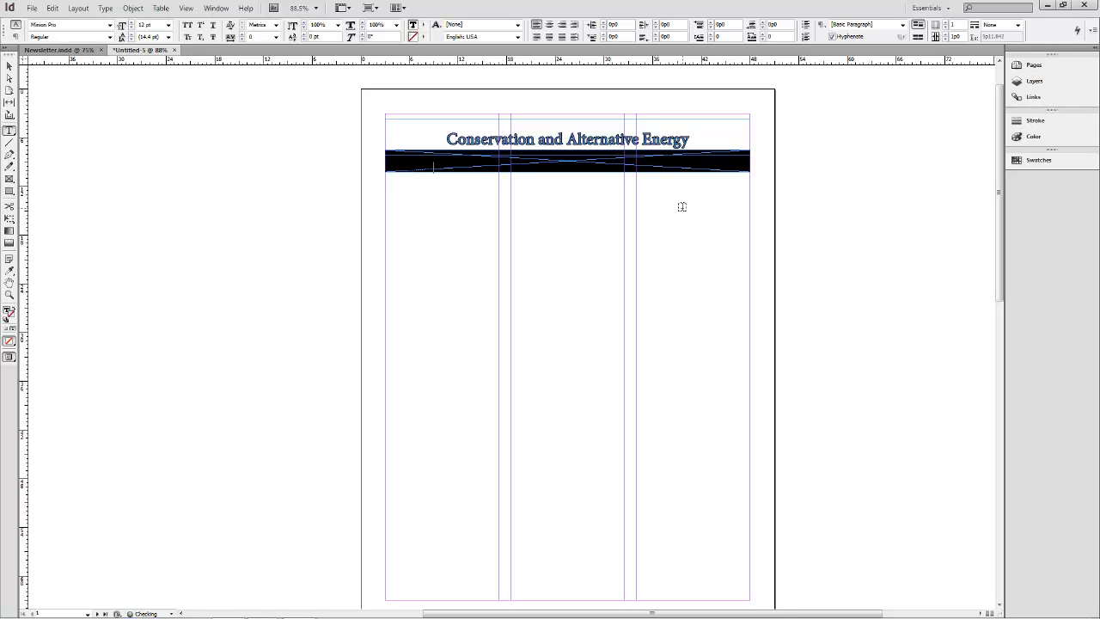
{"action": "key", "text": "BackSpace"}
{"action": "key", "text": "BackSpace"}
{"action": "key", "text": "BackSpace"}
{"action": "key", "text": "BackSpace"}
{"action": "key", "text": "BackSpace"}
{"action": "key", "text": "BackSpace"}
{"action": "key", "text": "BackSpace"}
{"action": "key", "text": "BackSpace"}
{"action": "left_click", "coordinate": [1046, 139]}
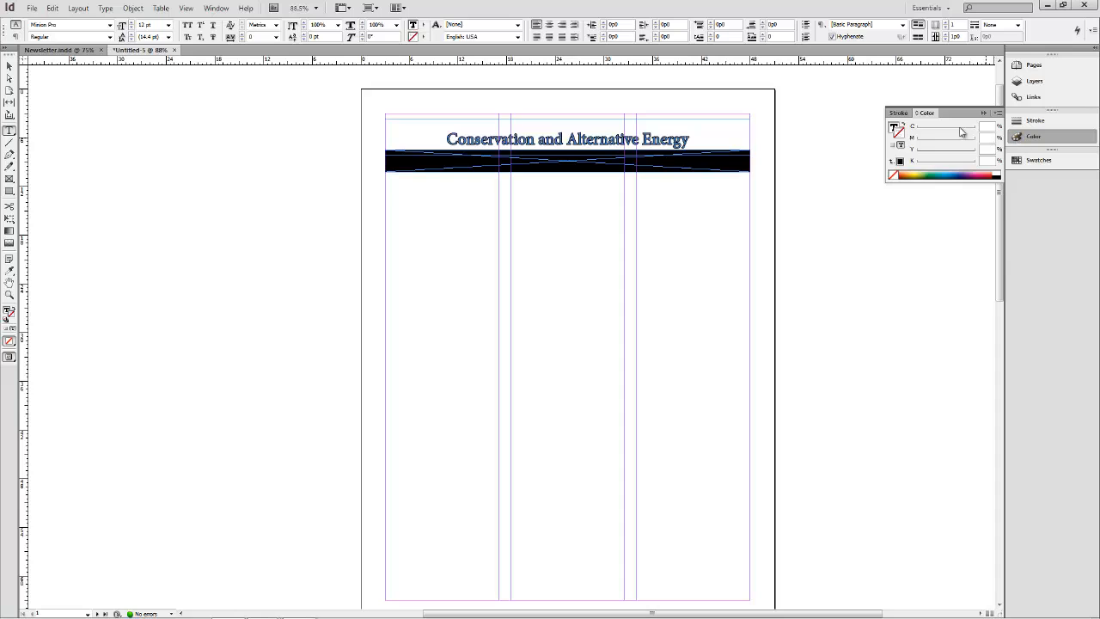
{"action": "left_click", "coordinate": [893, 127]}
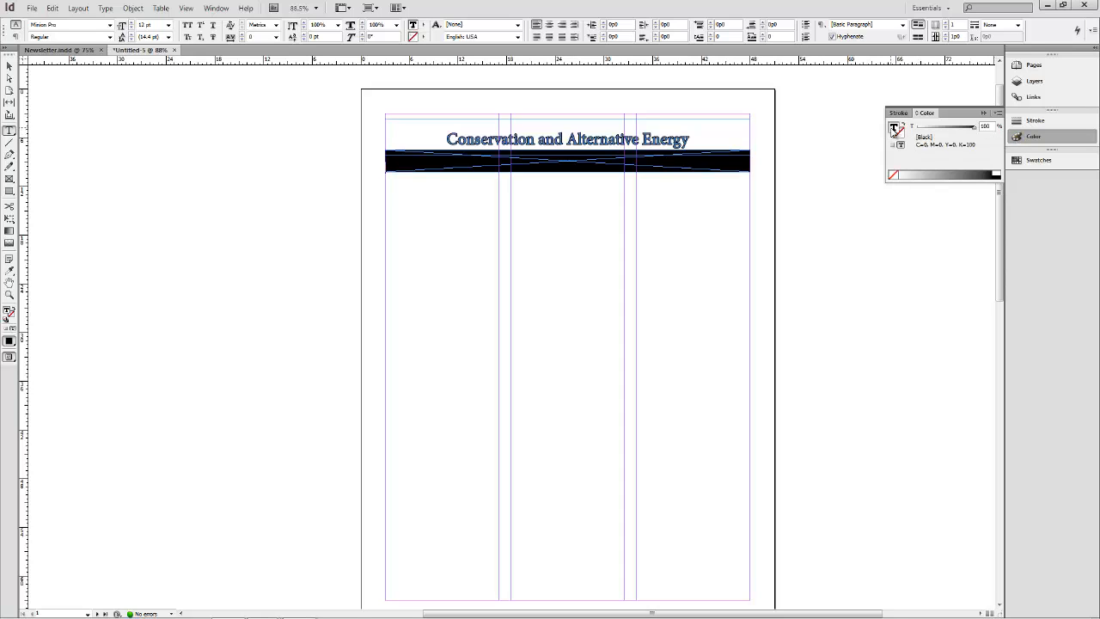
{"action": "left_click", "coordinate": [999, 172]}
{"action": "type", "text": "asdfasdf"}
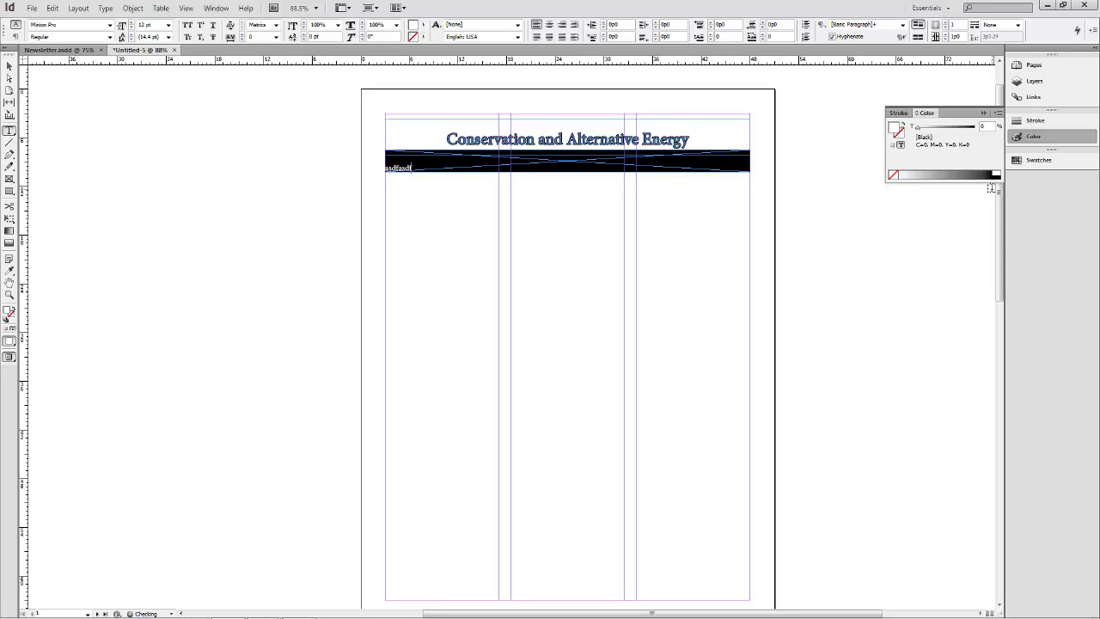
{"action": "key", "text": "BackSpace"}
{"action": "key", "text": "BackSpace"}
{"action": "key", "text": "BackSpace"}
{"action": "key", "text": "BackSpace"}
{"action": "key", "text": "BackSpace"}
{"action": "key", "text": "BackSpace"}
{"action": "key", "text": "BackSpace"}
{"action": "key", "text": "BackSpace"}
{"action": "key", "text": "BackSpace"}
{"action": "key", "text": "BackSpace"}
- Enter the centred tagline "The primary sustainability magazine of central Ohio." in the black bar's text frame
{"action": "left_click", "coordinate": [549, 37]}
{"action": "type", "text": "The primary susta"}
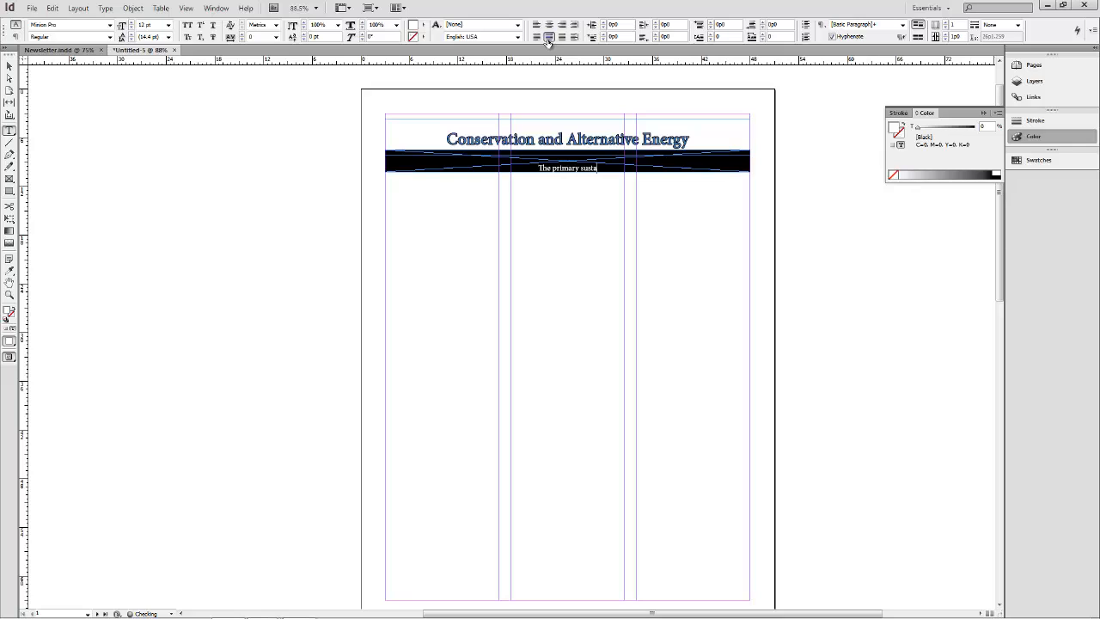
{"action": "type", "text": "inability magazine of"}
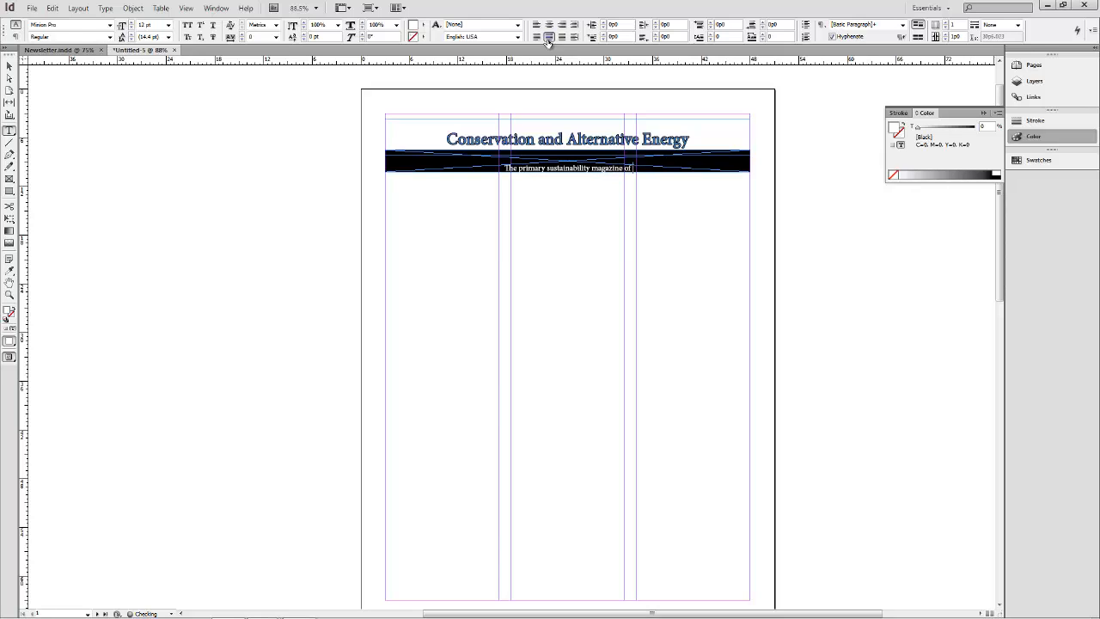
{"action": "type", "text": " central Ohi"}
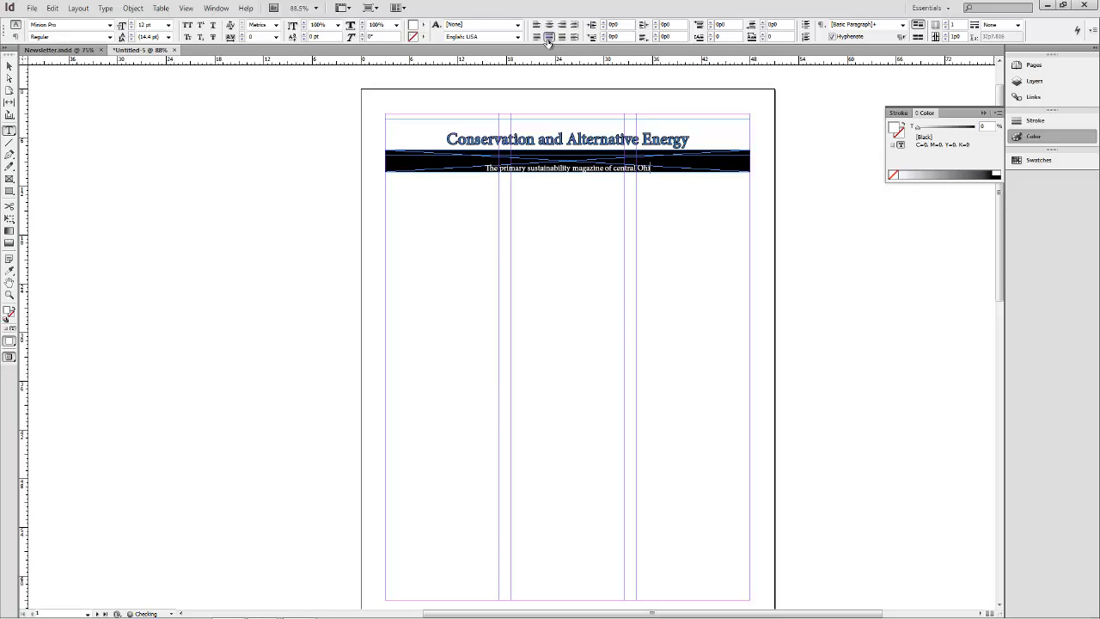
{"action": "type", "text": "o."}
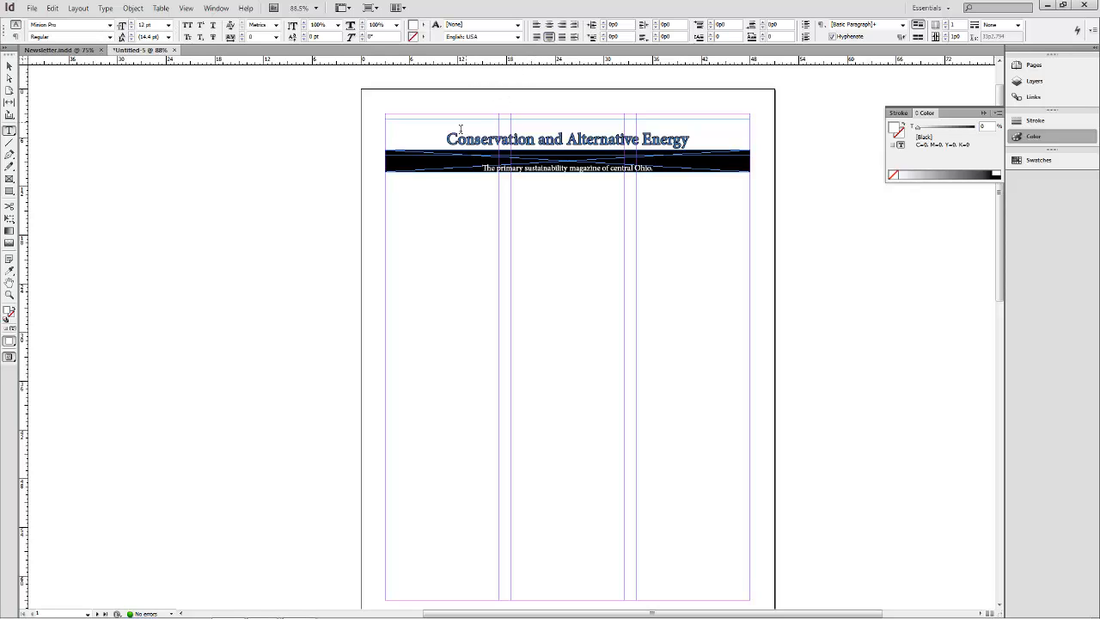
- Shift the tagline to the black bar's left end and add "Winter 2013." flush right on the same line
{"action": "key", "text": "ctrl+shift+l"}
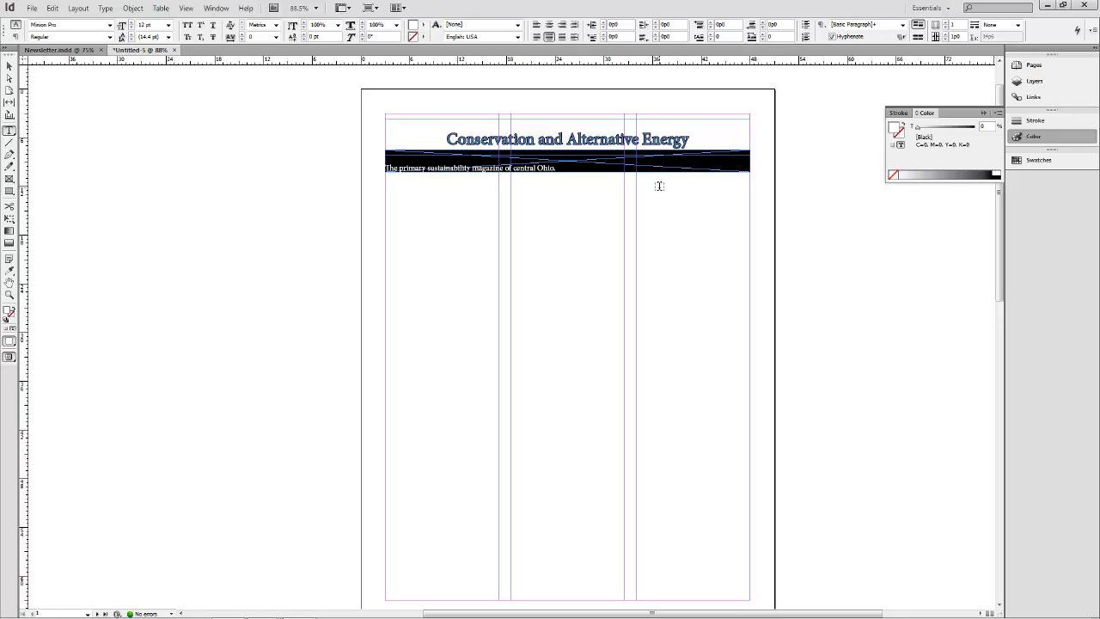
{"action": "key", "text": "Tab"}
{"action": "type", "text": "Winter 2013."}
{"action": "left_click", "coordinate": [646, 168]}
{"action": "left_click", "coordinate": [984, 113]}
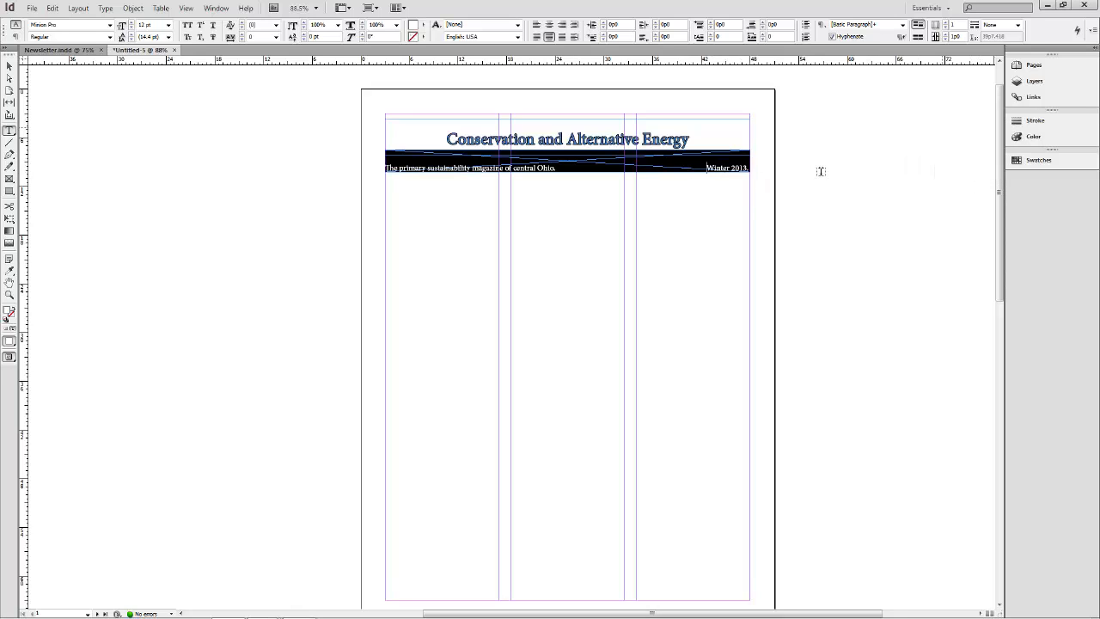
- Draw a rectangle frame about 13p8 wide and 45p5 tall in the first column below the black bar and nudge it slightly down
{"action": "scroll", "coordinate": [799, 176], "scroll_direction": "down", "scroll_amount": 4}
{"action": "scroll", "coordinate": [628, 187], "scroll_direction": "up", "scroll_amount": 4}
{"action": "scroll", "coordinate": [540, 184], "scroll_direction": "down", "scroll_amount": 2}
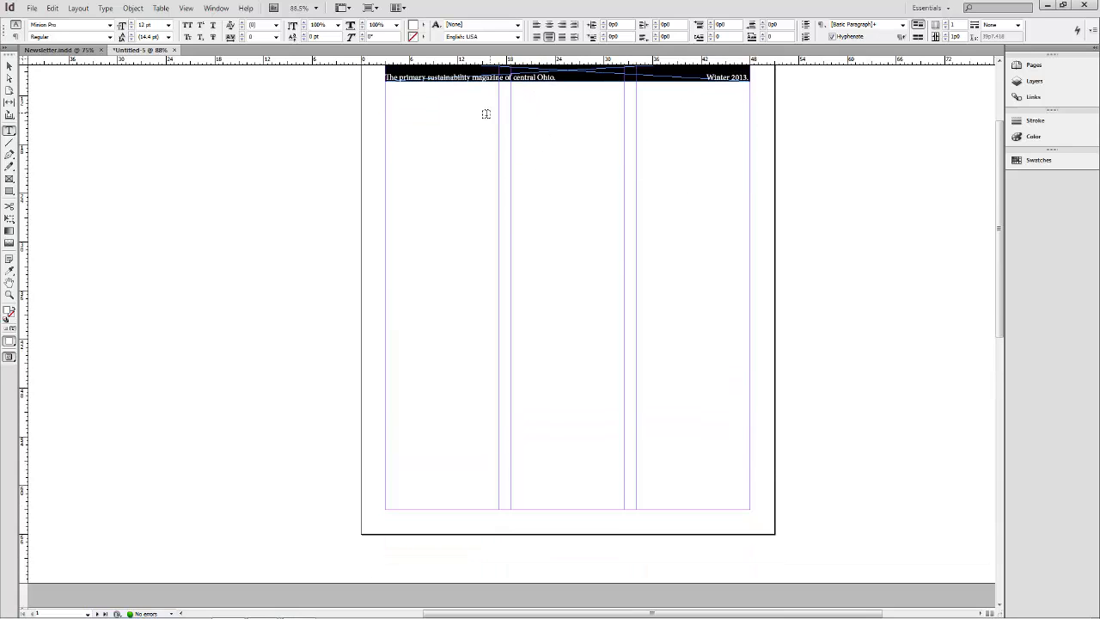
{"action": "left_click", "coordinate": [9, 178]}
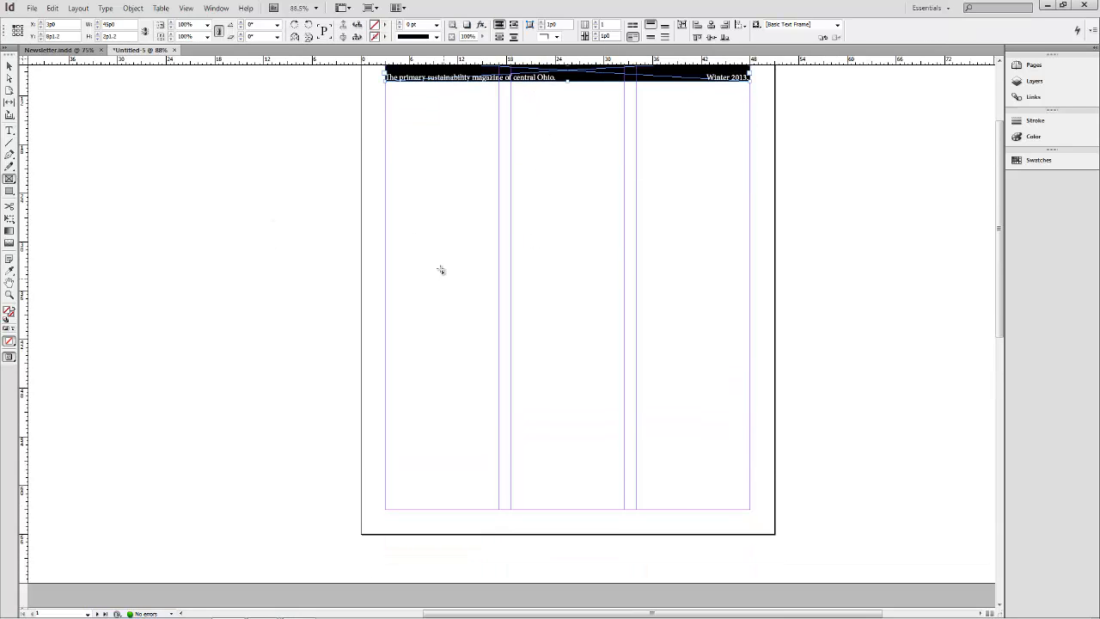
{"action": "left_click_drag", "start_coordinate": [385, 125], "coordinate": [496, 493]}
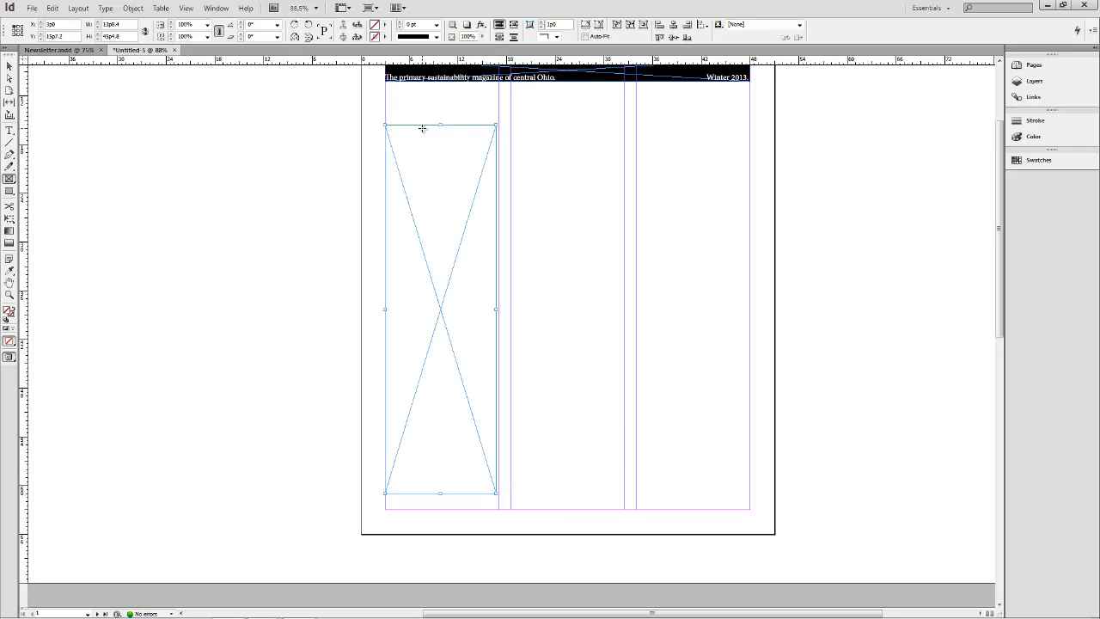
{"action": "left_click", "coordinate": [8, 66]}
{"action": "left_click_drag", "start_coordinate": [457, 177], "coordinate": [455, 182]}
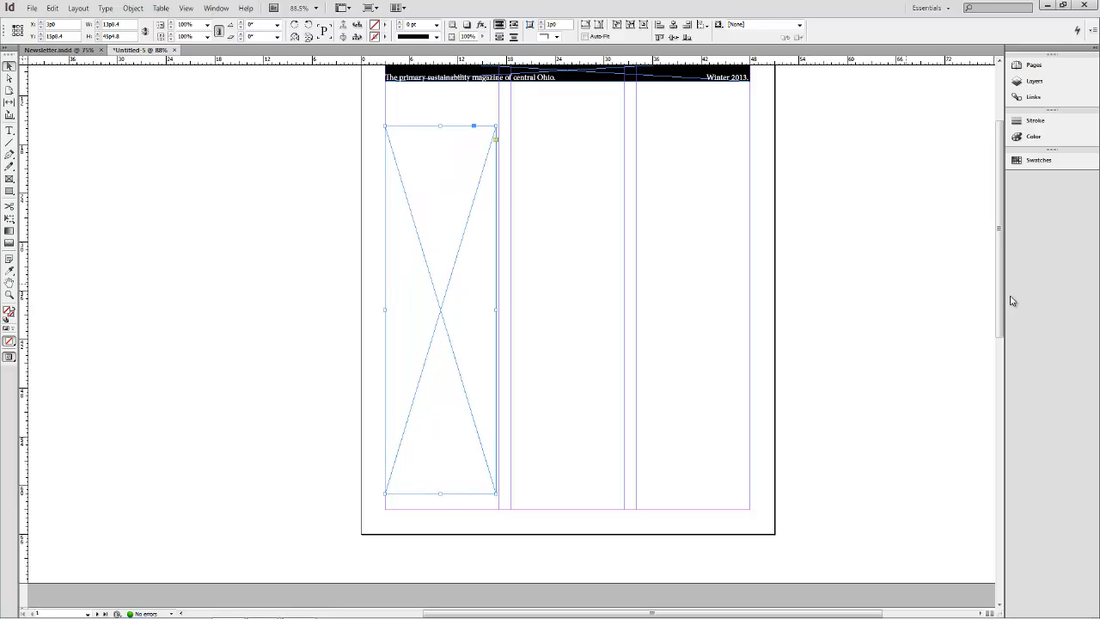
- Fill the first-column rectangle frame with light grey, C 0, M 0, Y 0, K 22
{"action": "left_click", "coordinate": [1034, 137]}
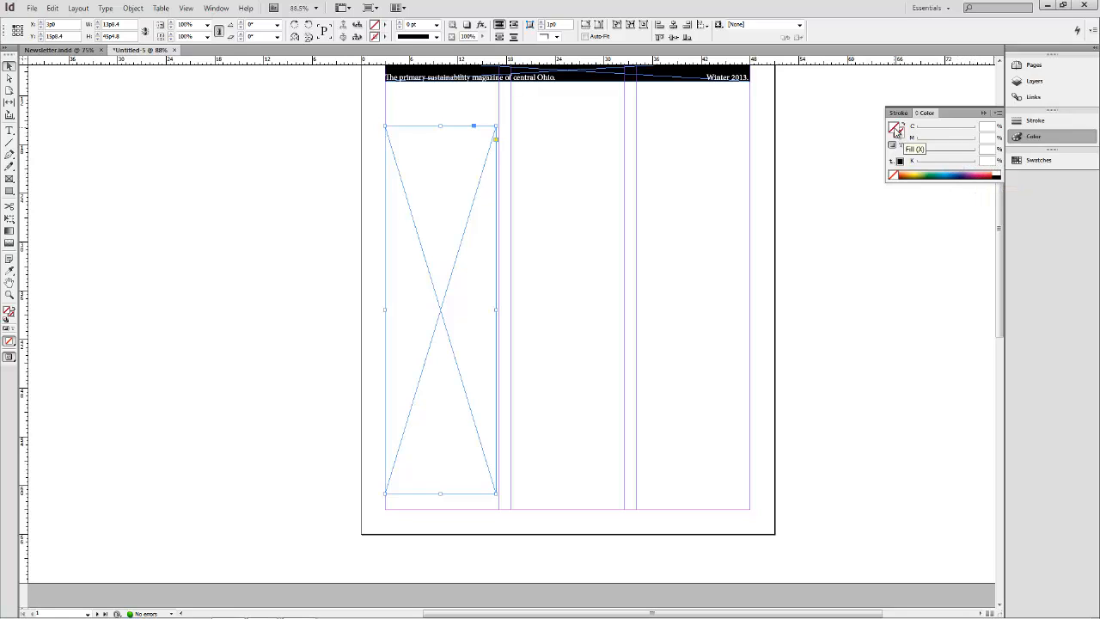
{"action": "left_click", "coordinate": [999, 175]}
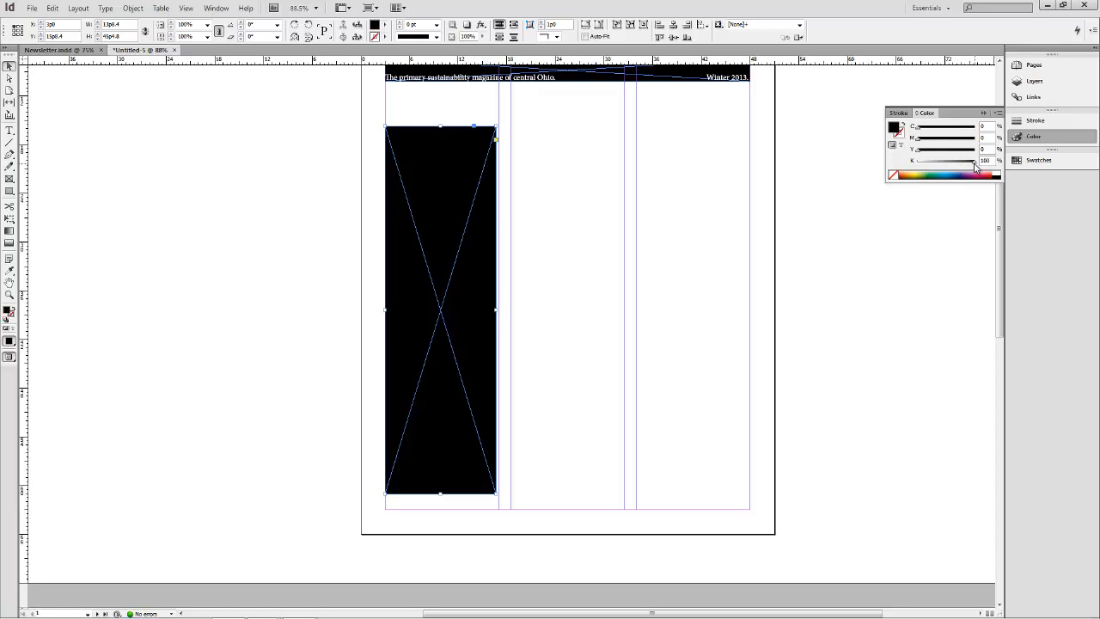
{"action": "left_click_drag", "start_coordinate": [976, 165], "coordinate": [930, 166]}
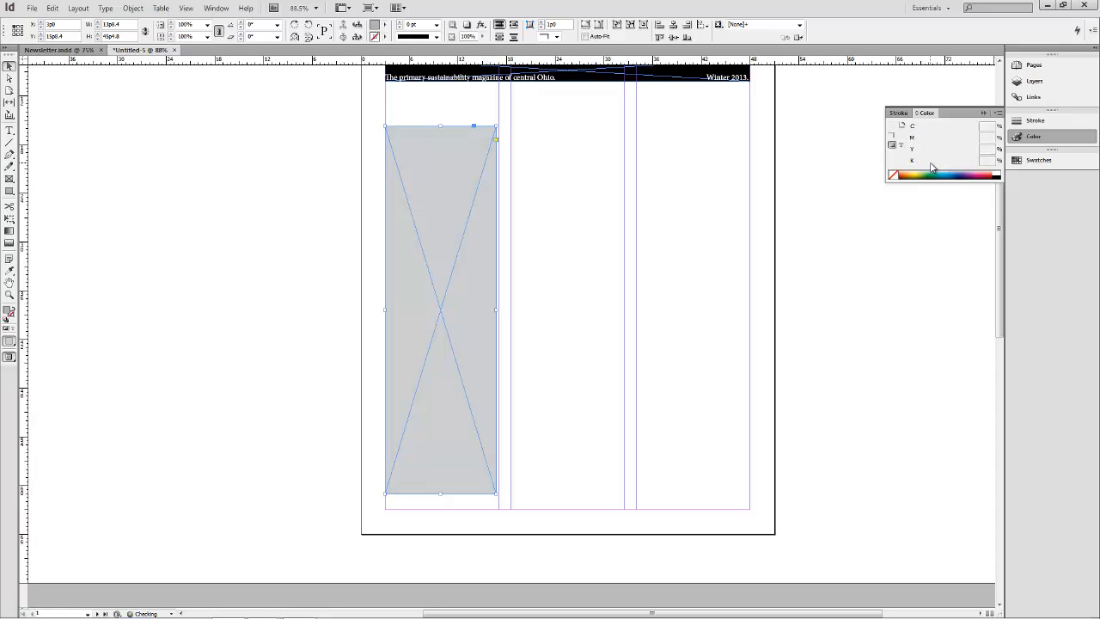
- Add a text frame over the whole grey sidebar box and enter the heading "Did You Know..."
{"action": "left_click", "coordinate": [10, 130]}
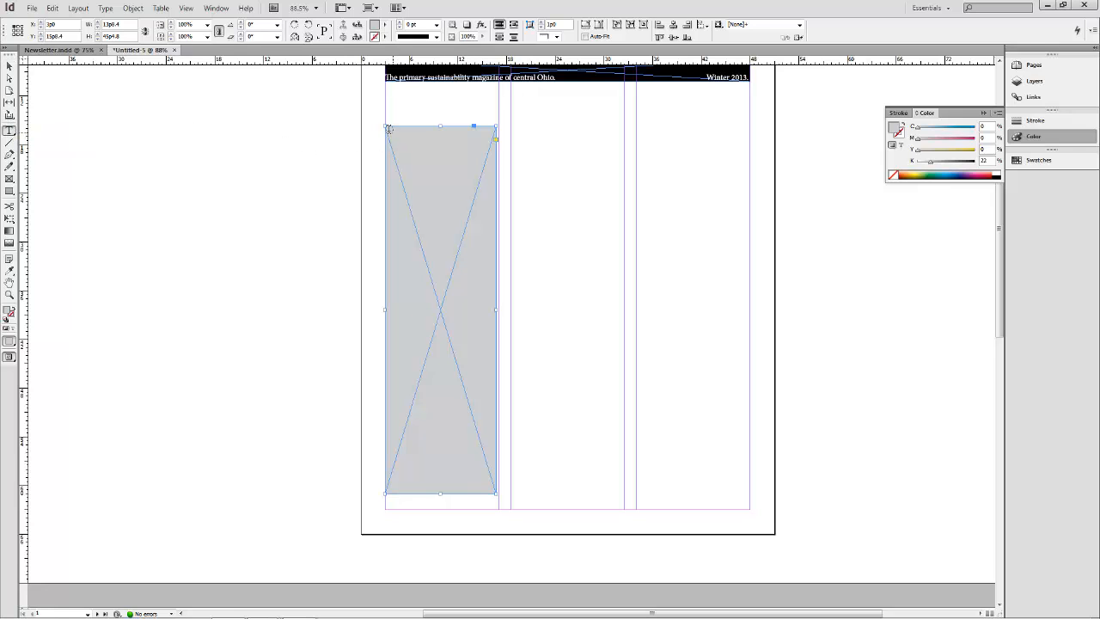
{"action": "left_click_drag", "start_coordinate": [385, 128], "coordinate": [495, 491]}
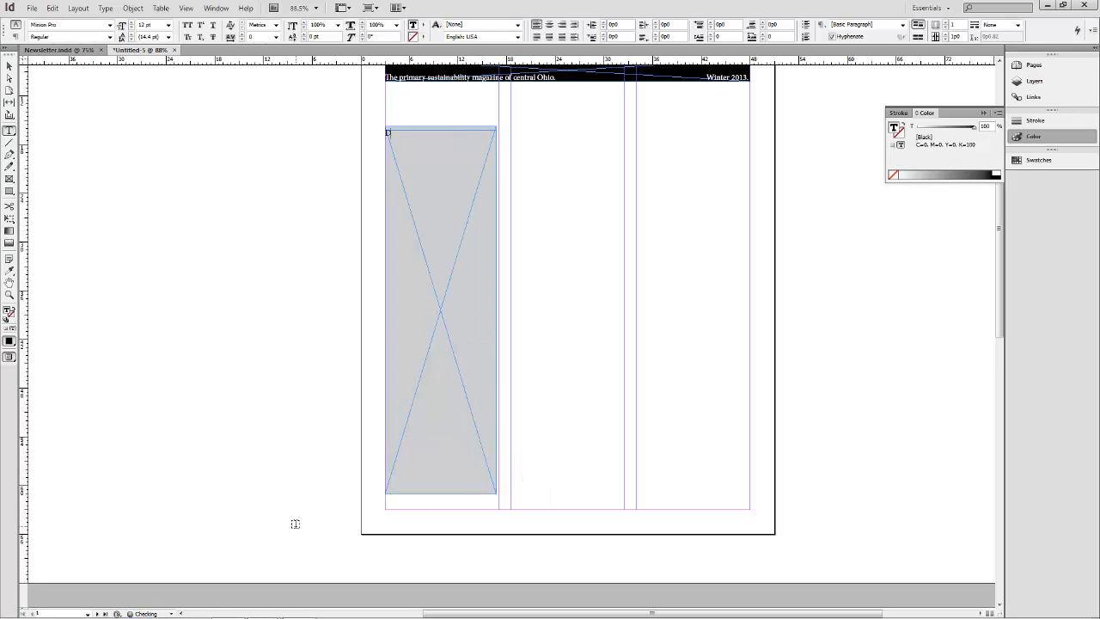
{"action": "type", "text": "Did You Know"}
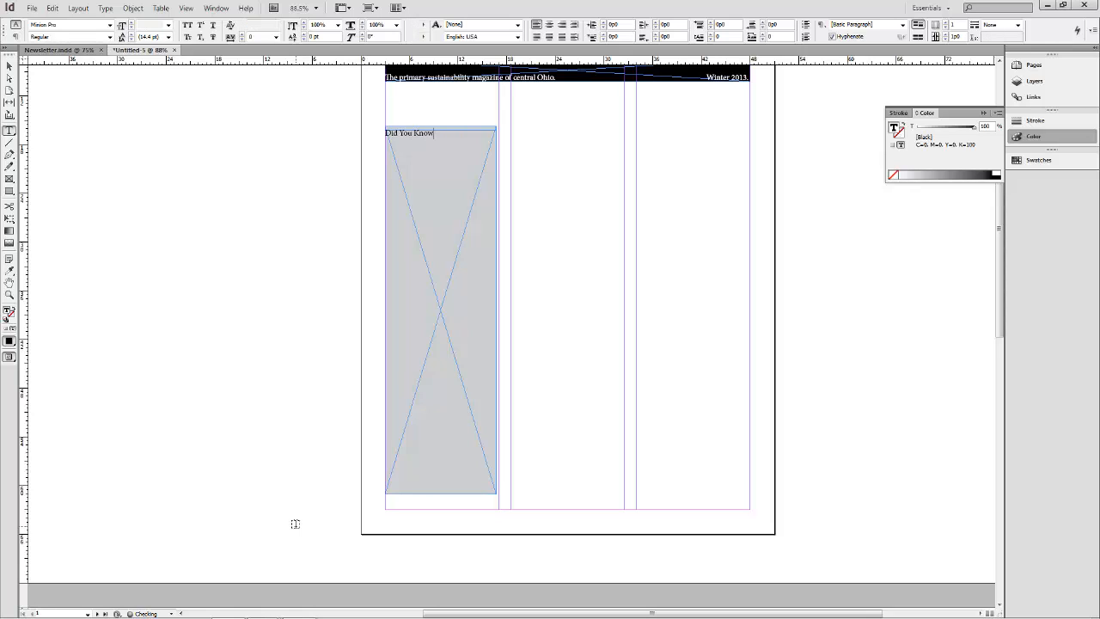
{"action": "type", "text": "..."}
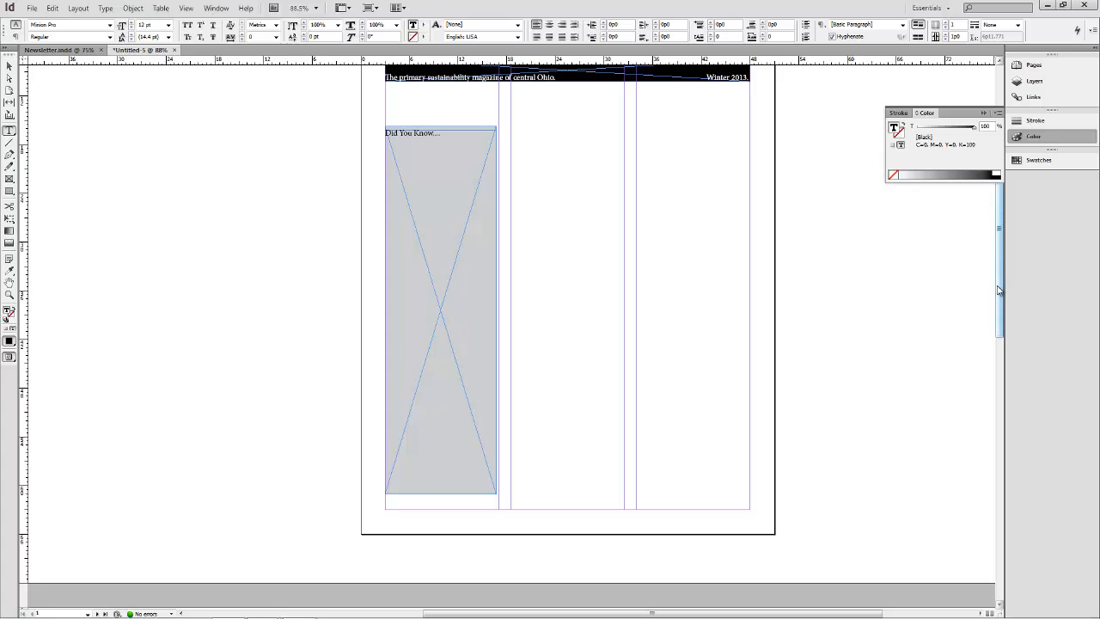
{"action": "left_click_drag", "start_coordinate": [1000, 291], "coordinate": [1010, 536]}
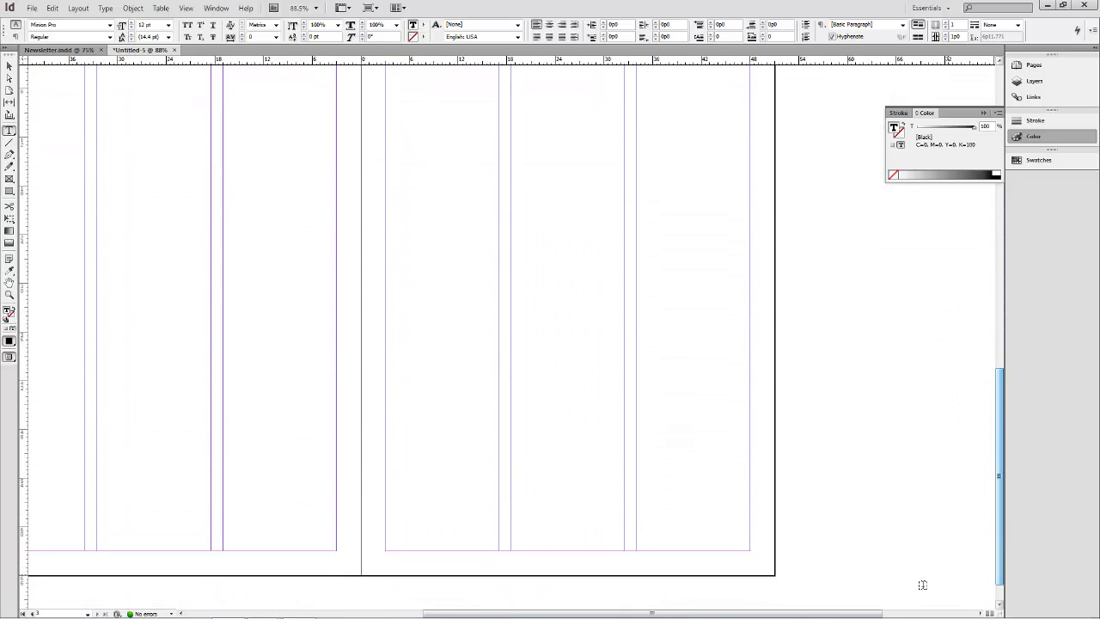
{"action": "left_click_drag", "start_coordinate": [891, 613], "coordinate": [847, 614]}
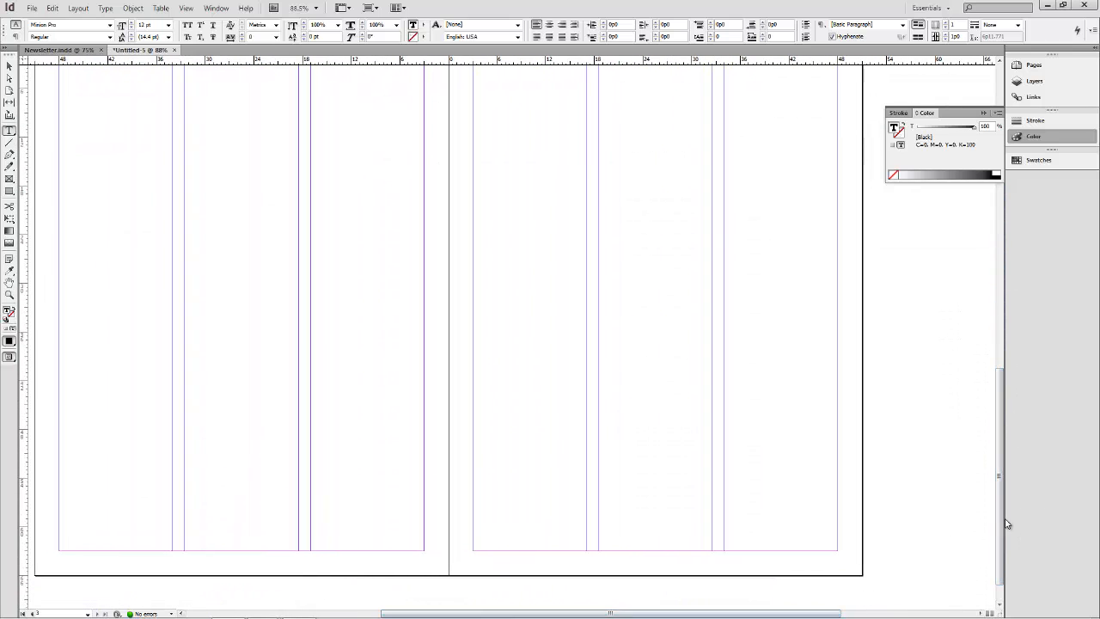
{"action": "left_click_drag", "start_coordinate": [1000, 503], "coordinate": [1000, 292]}
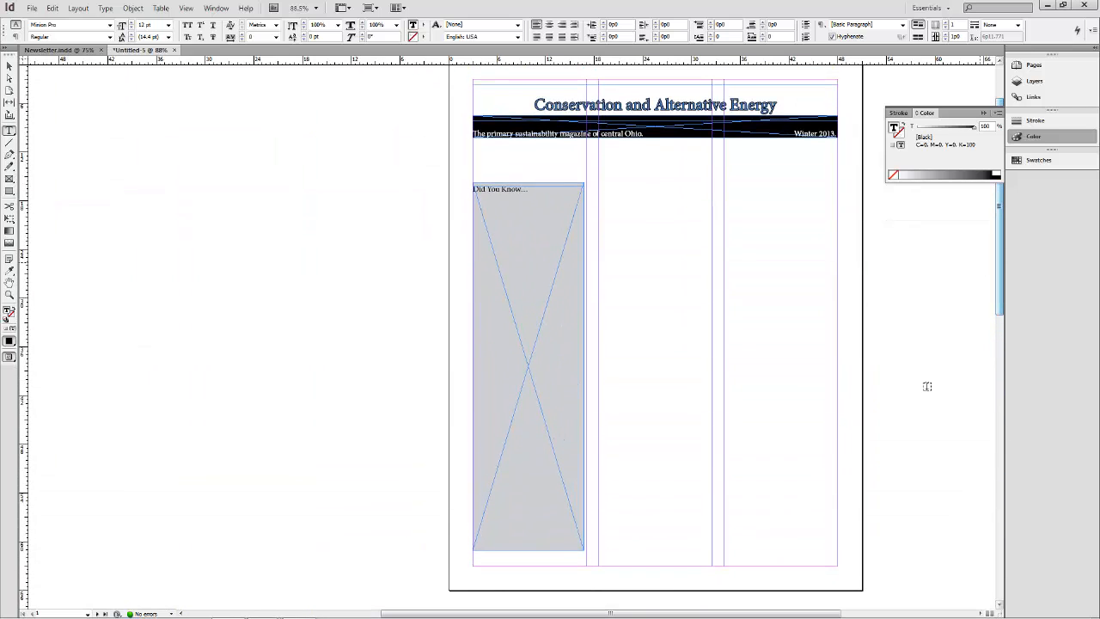
{"action": "left_click", "coordinate": [984, 111]}
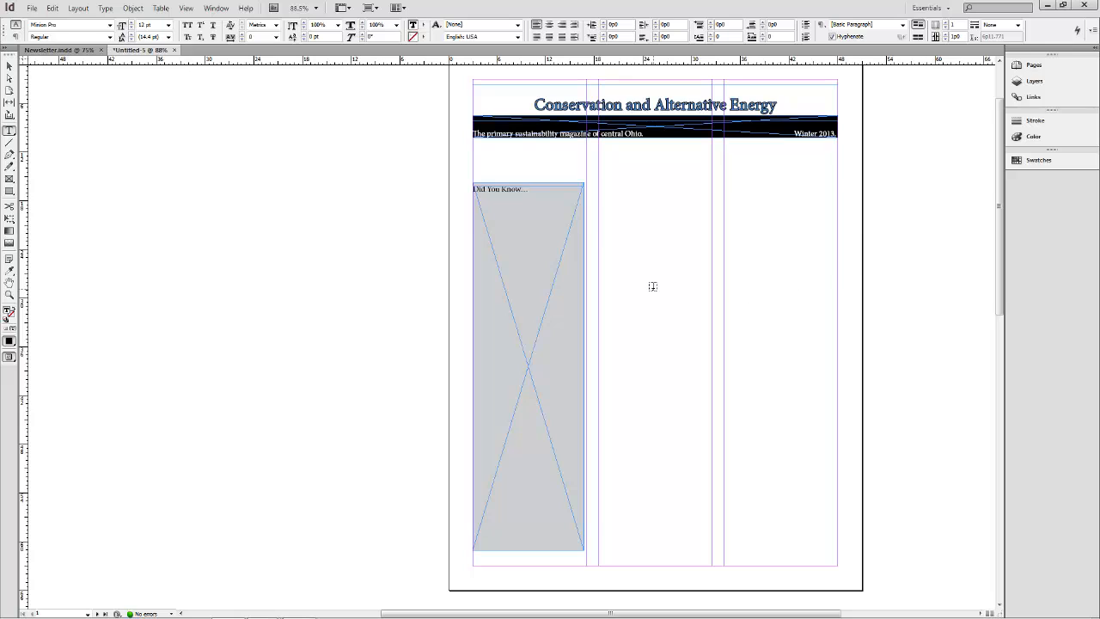